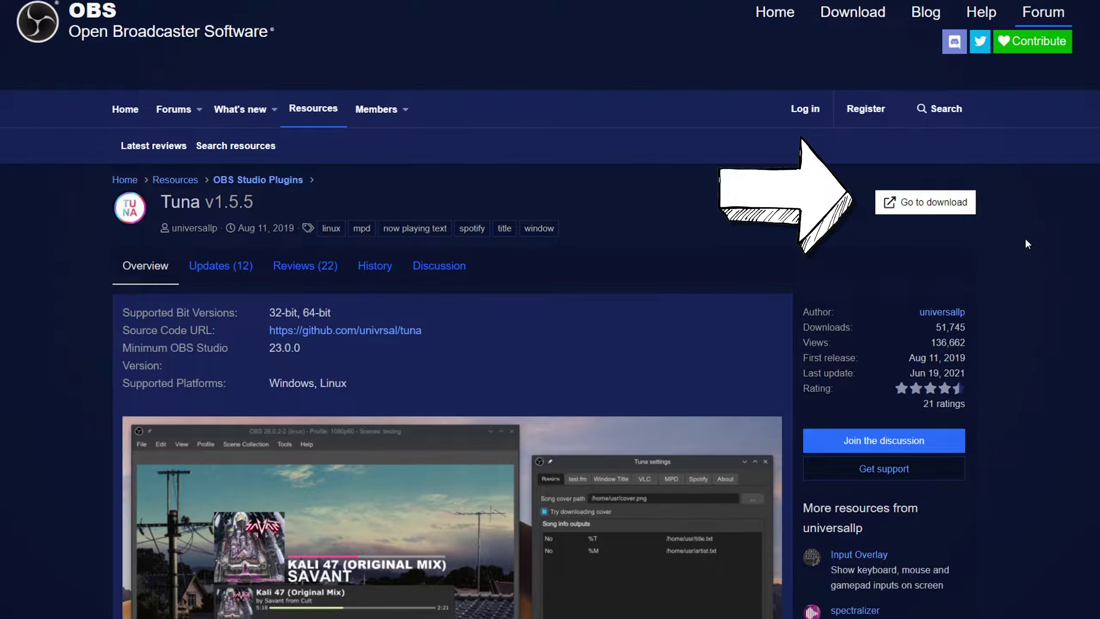
- Get the Tuna v1.5.5 plugin from its GitHub releases and continue past the licence information in its Windows setup
click(960, 206)
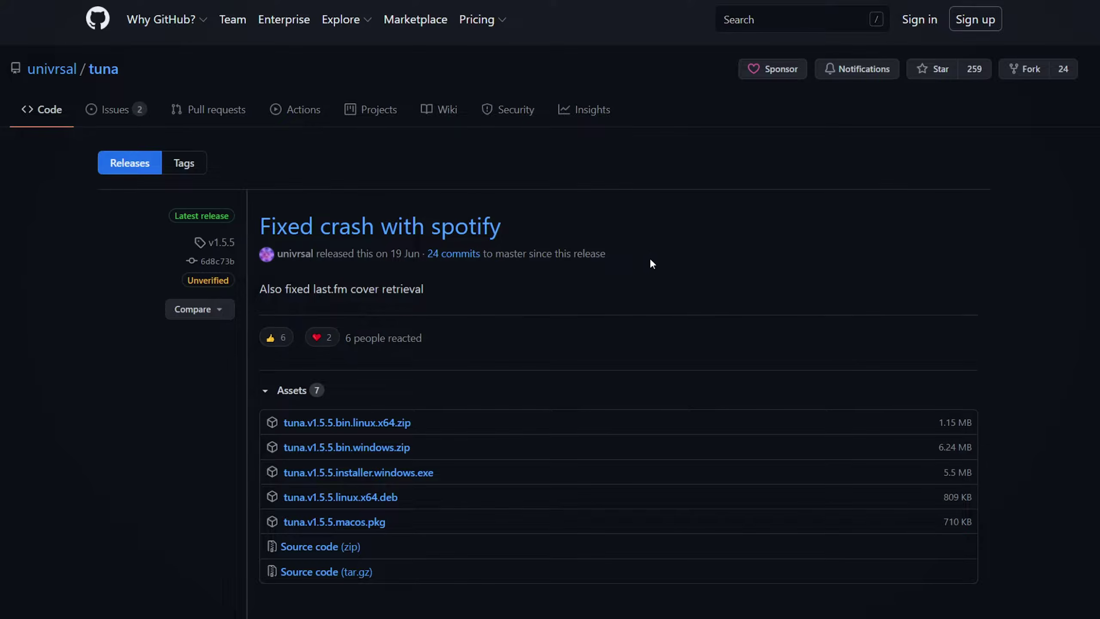
scroll(654, 260, down, 3)
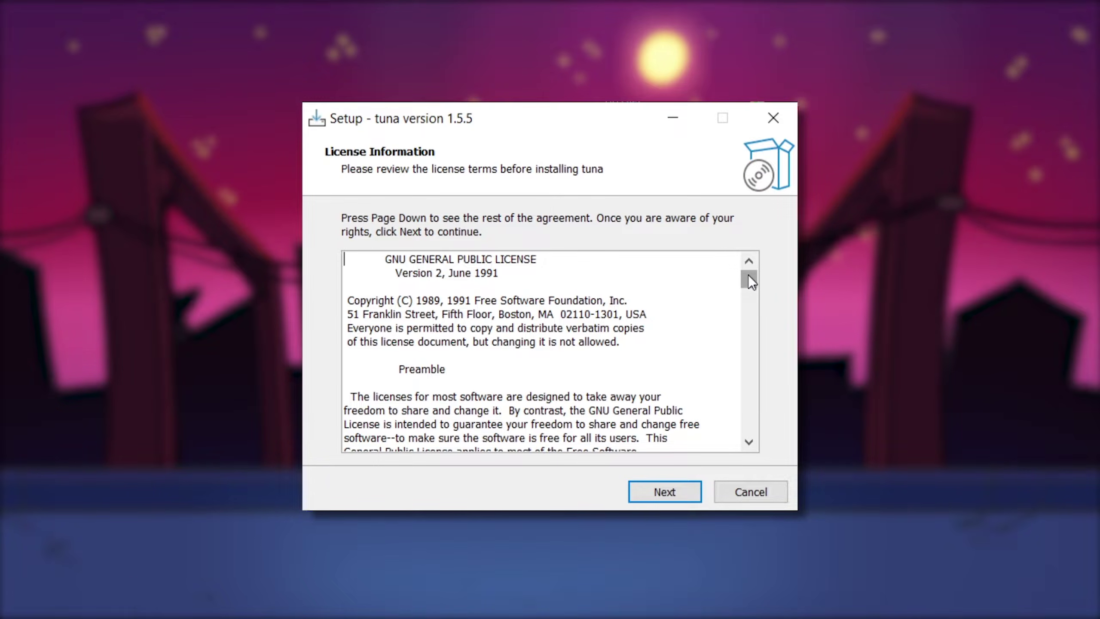
click(658, 488)
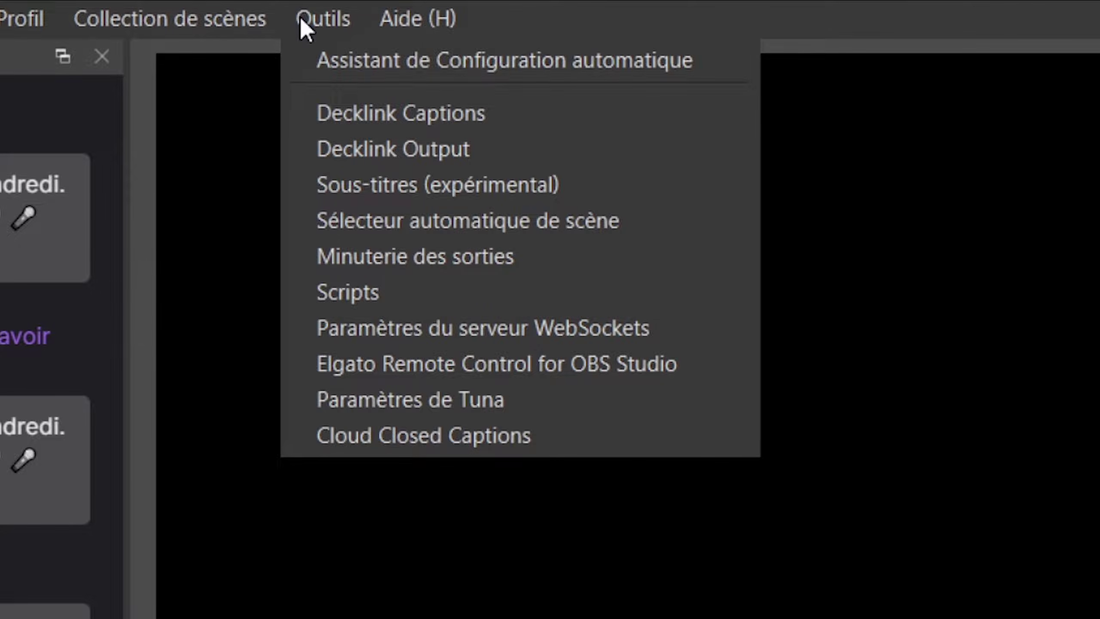
- Switch to OBS Studio and bring up Tuna's general settings with the list of output information
click(580, 398)
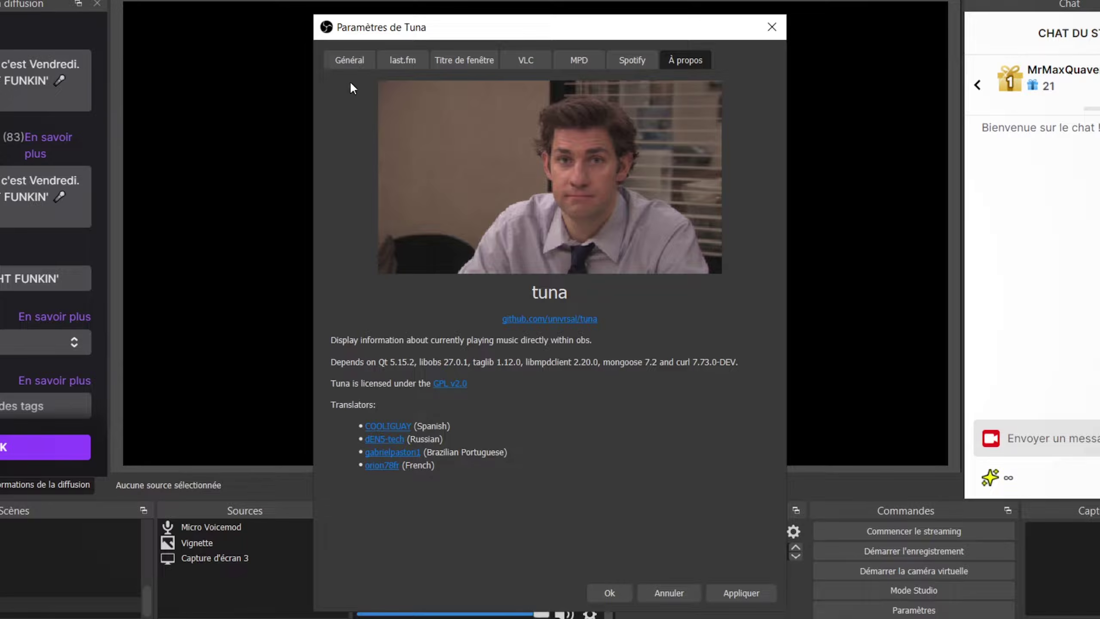
click(349, 63)
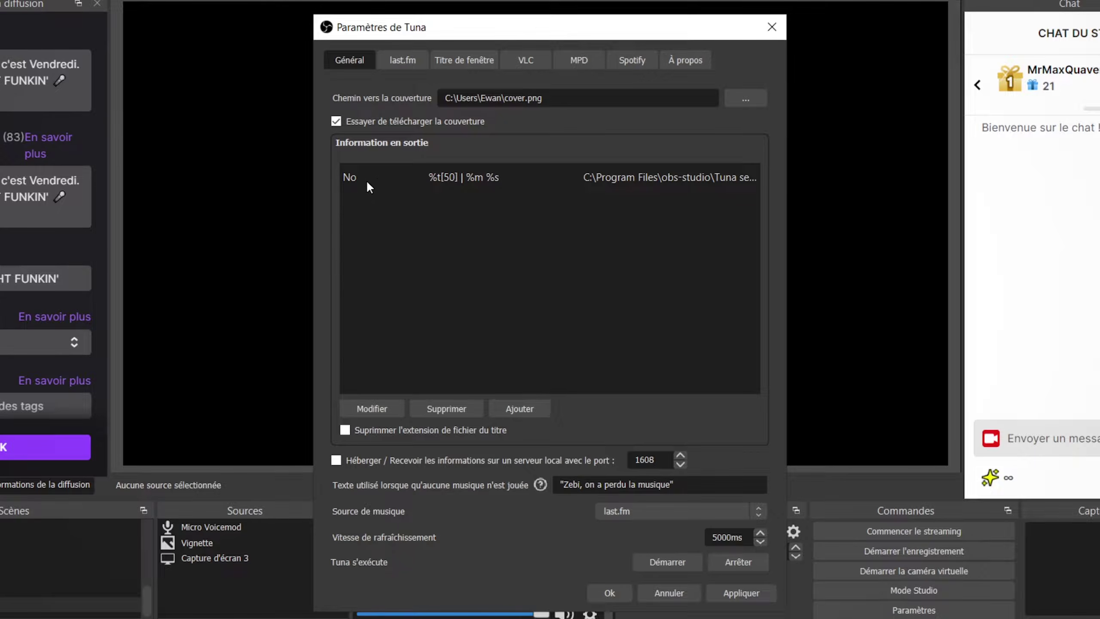
click(378, 183)
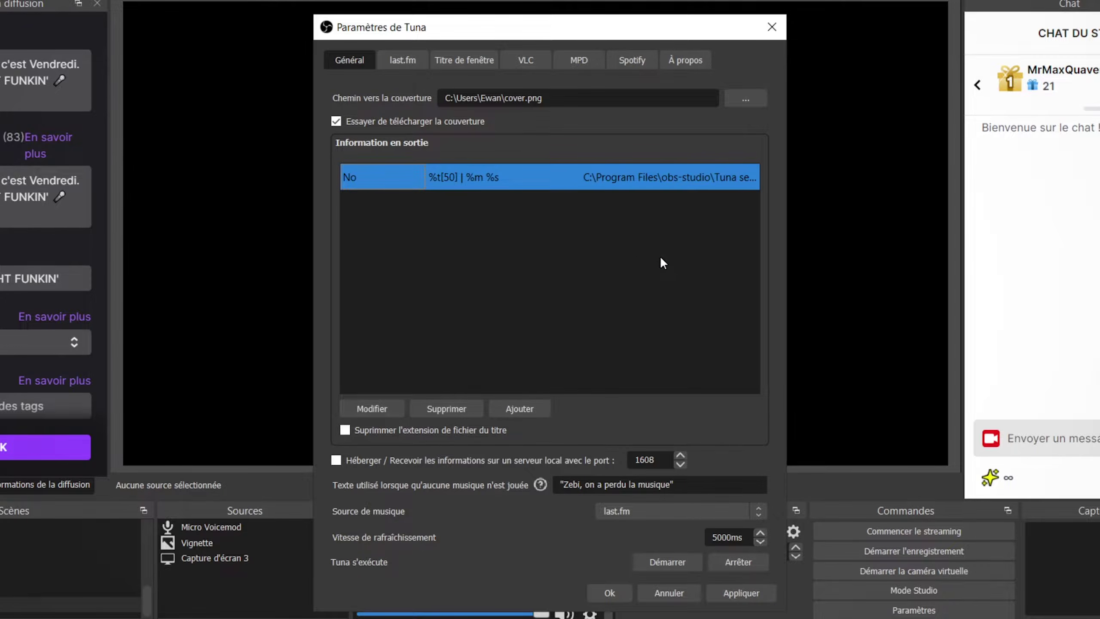
click(660, 271)
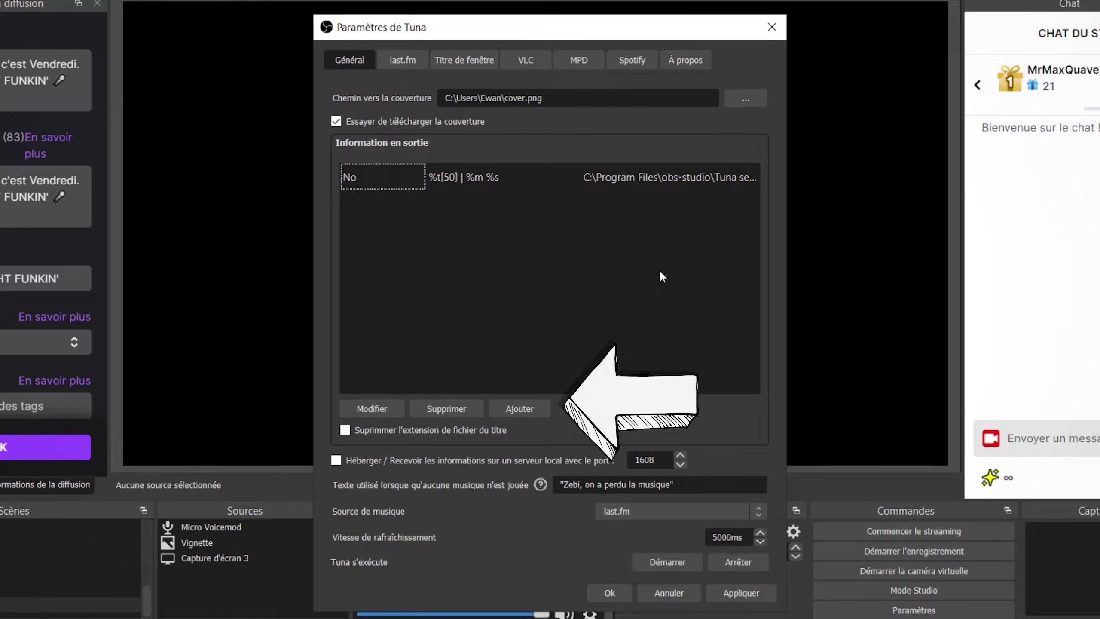
- Add a song info output to "Tuna settings 2.txt" with the format "%t | %m"
click(540, 413)
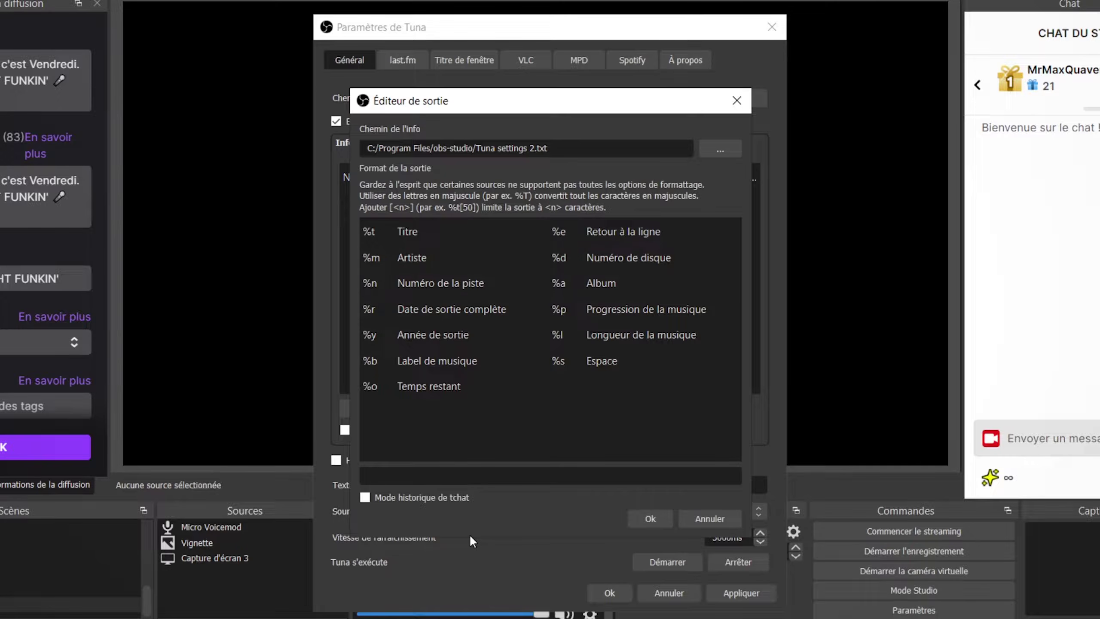
text(%t |)
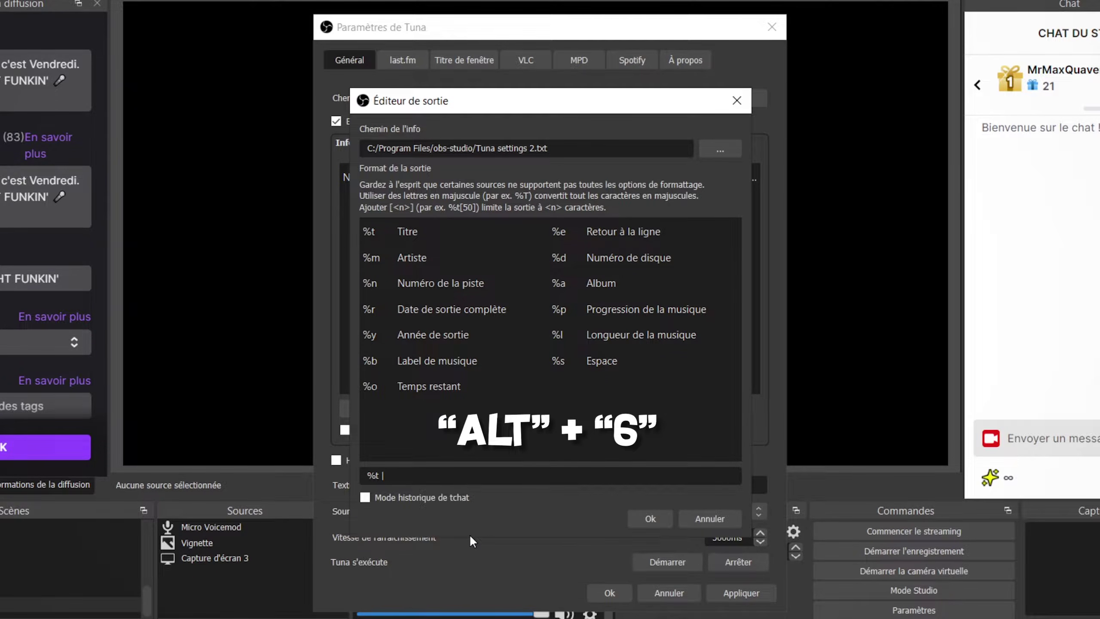
text( %m)
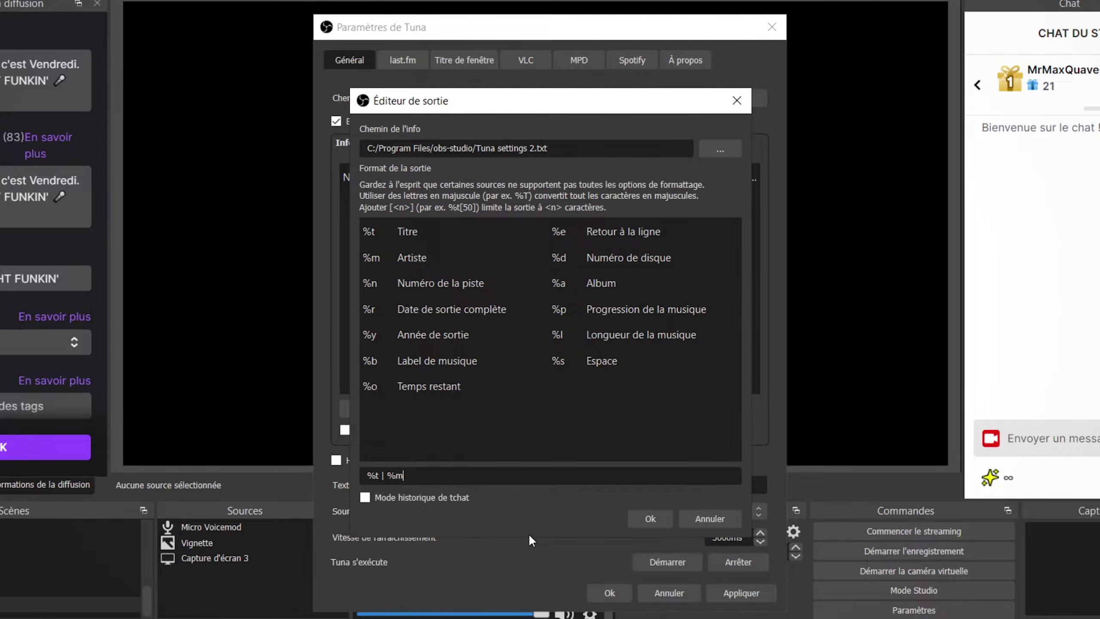
click(649, 518)
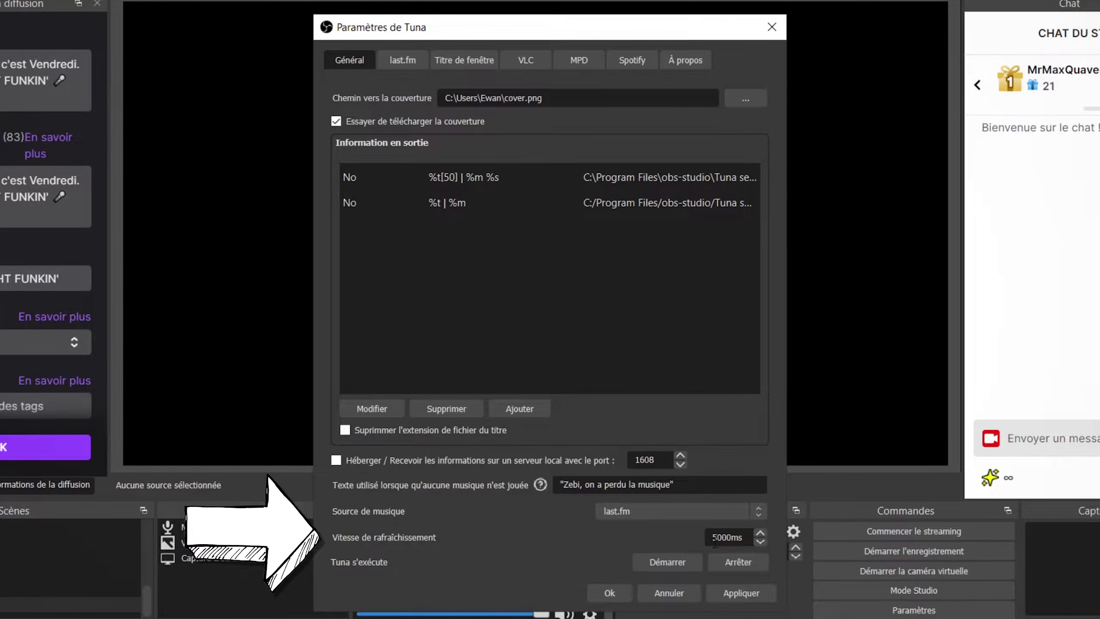
- Try Spotify as Tuna's music source and finally set the source to last.fm
click(760, 533)
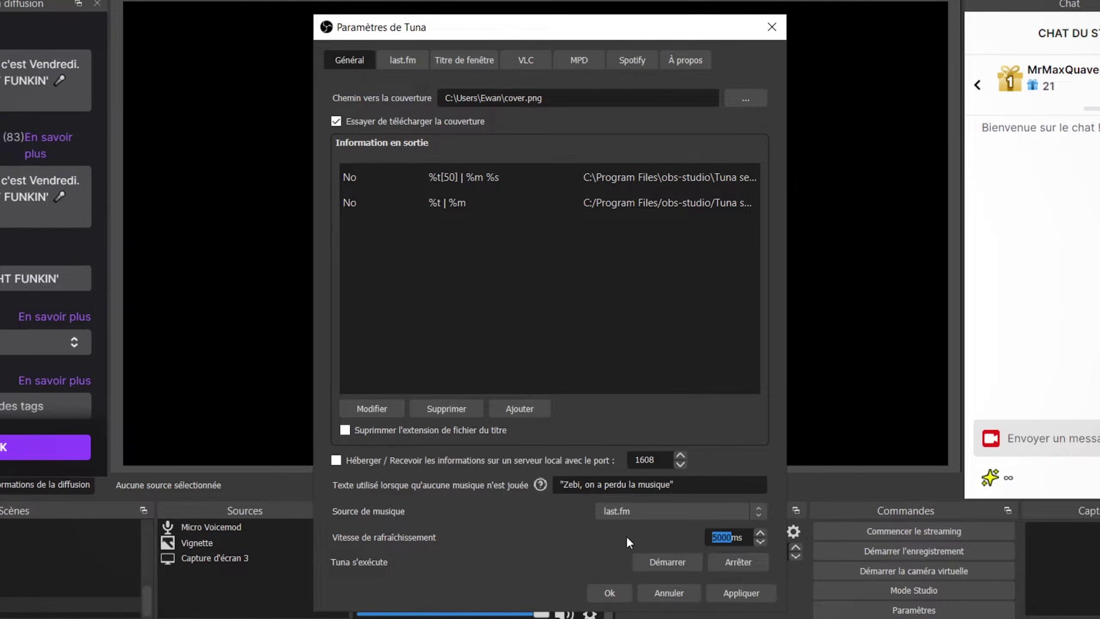
click(707, 535)
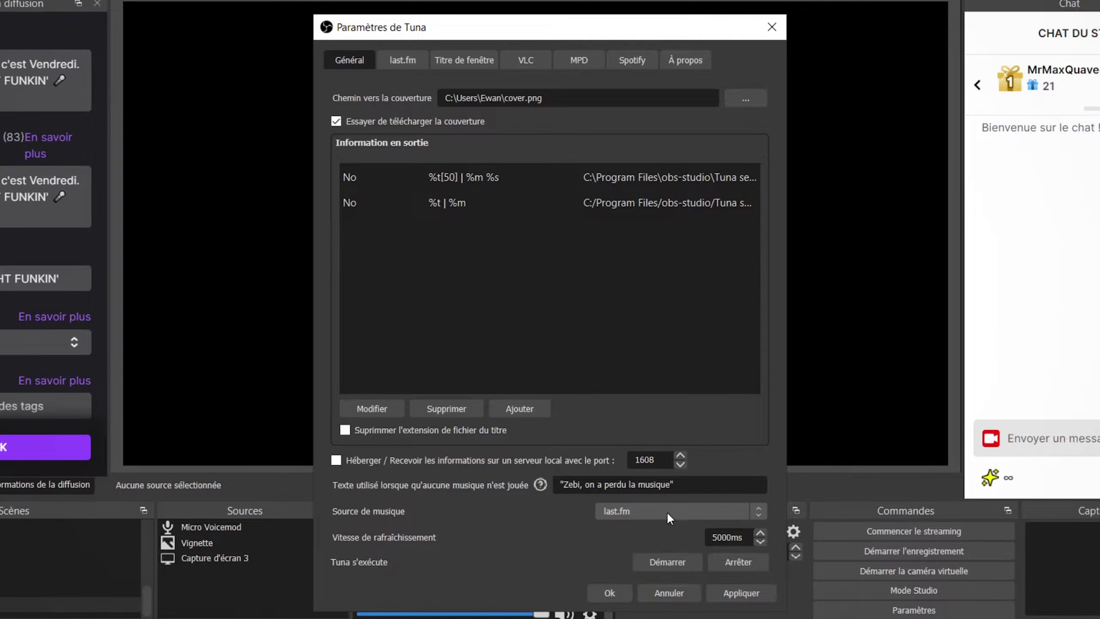
click(669, 511)
click(642, 524)
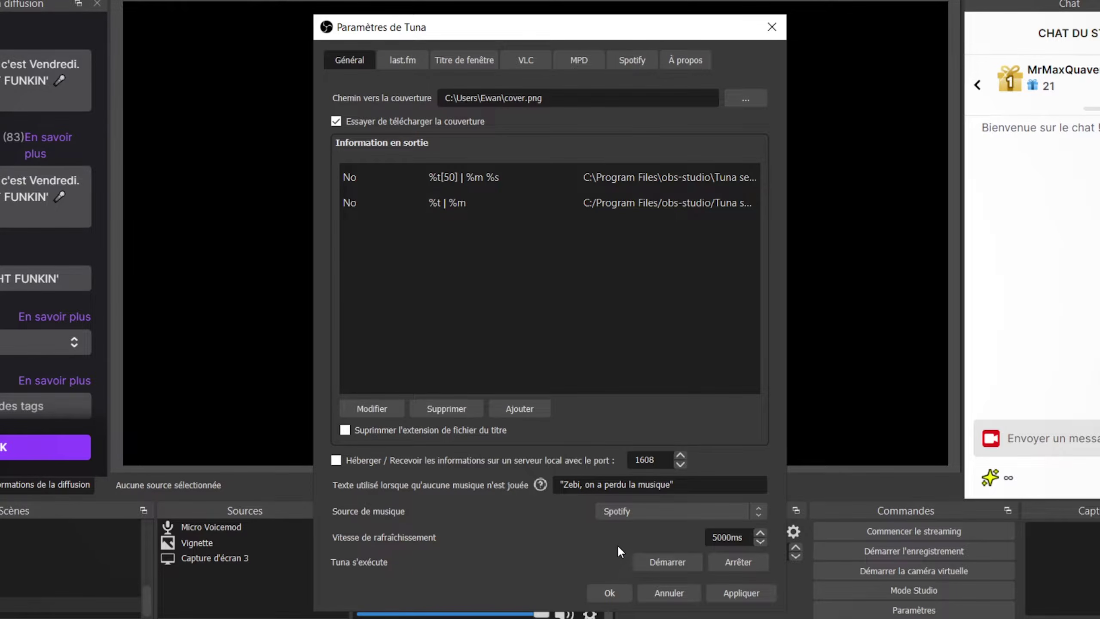
click(634, 512)
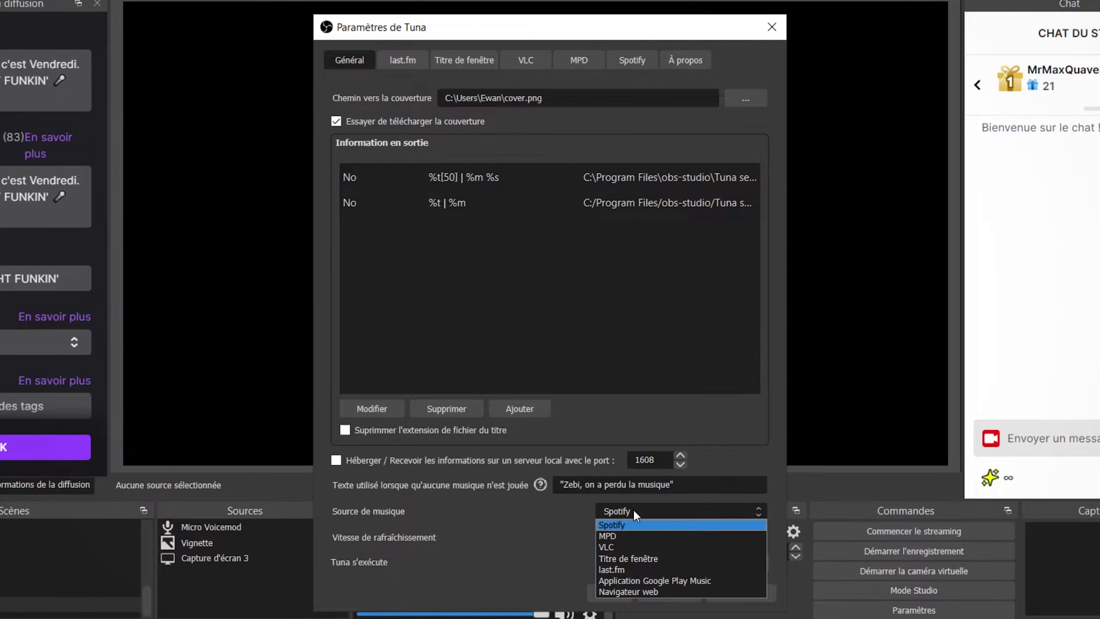
click(631, 566)
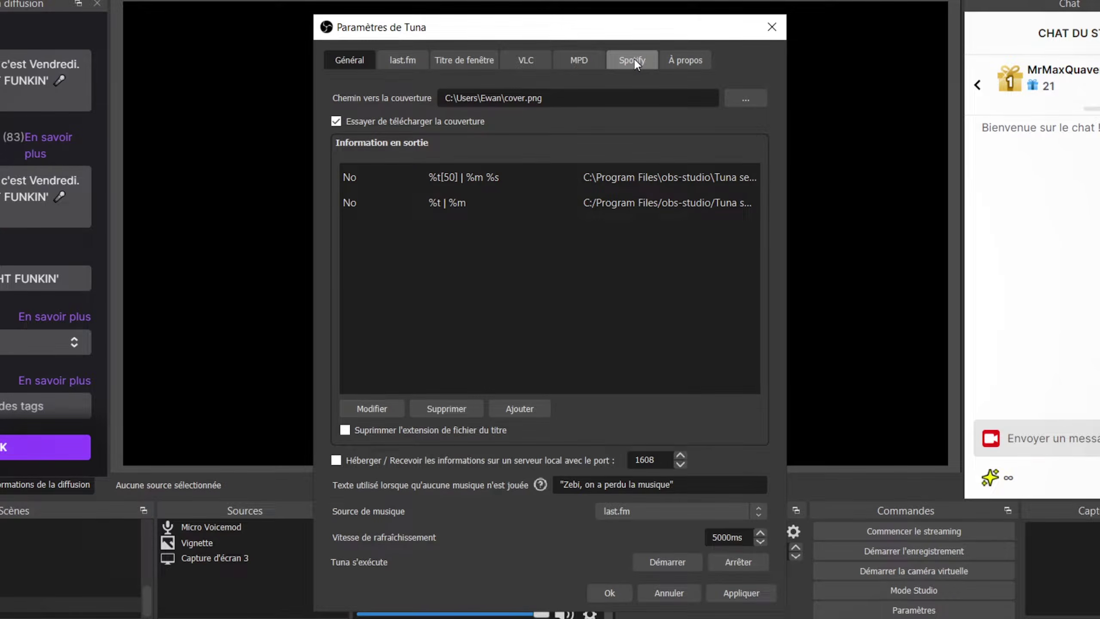
- Open Tuna's Spotify identification page, copy the authentication code into the Code d'authentification field and request a token
click(635, 60)
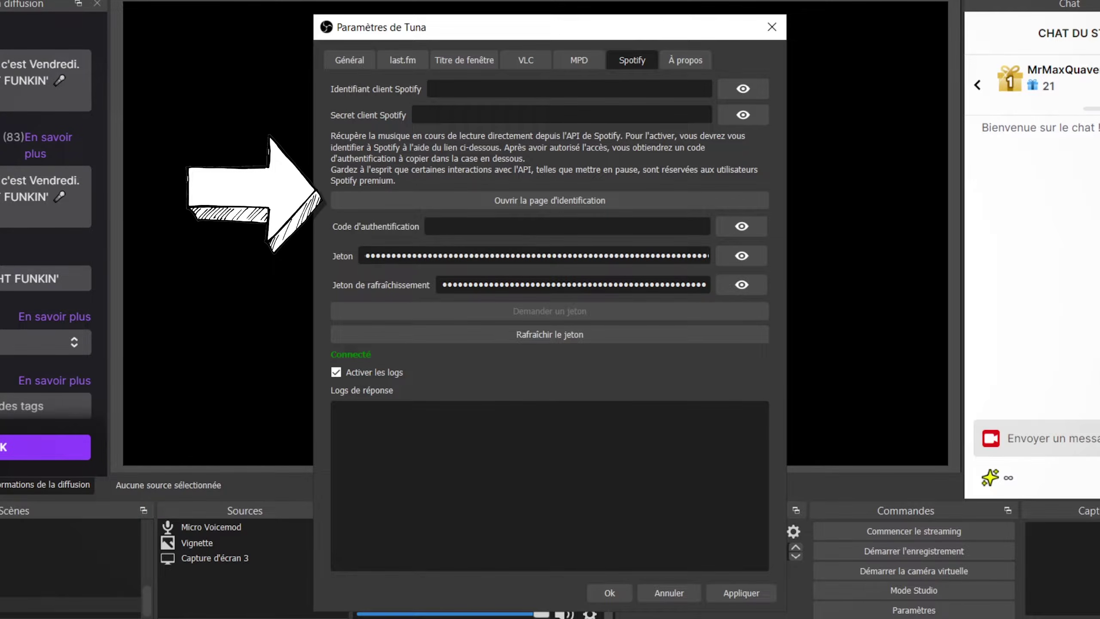
click(587, 202)
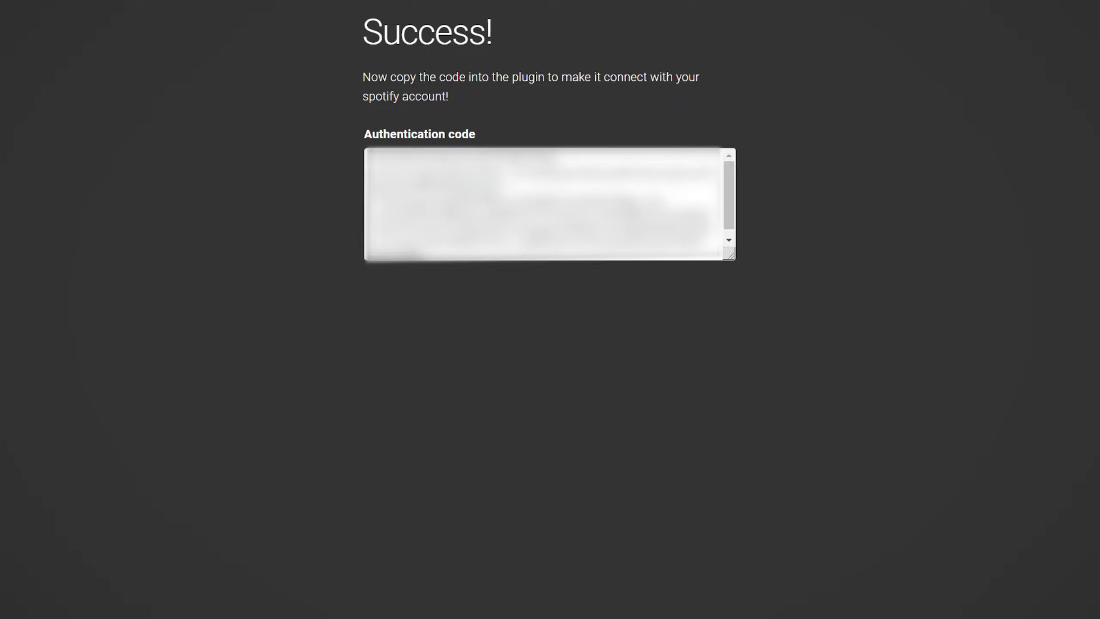
drag(717, 254, 563, 157)
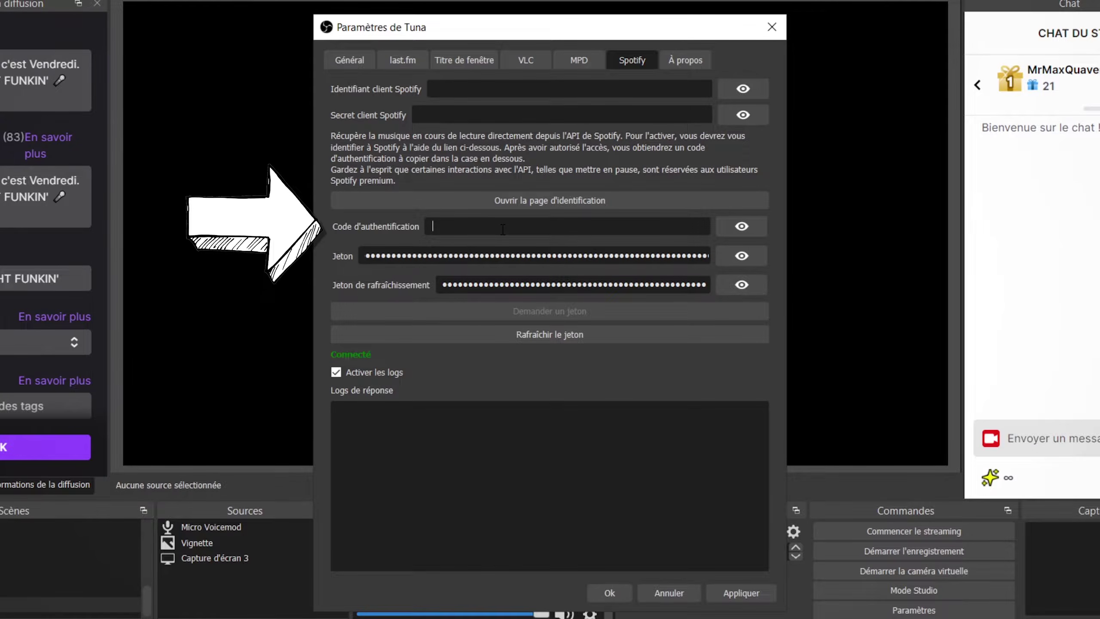
key(ctrl+v)
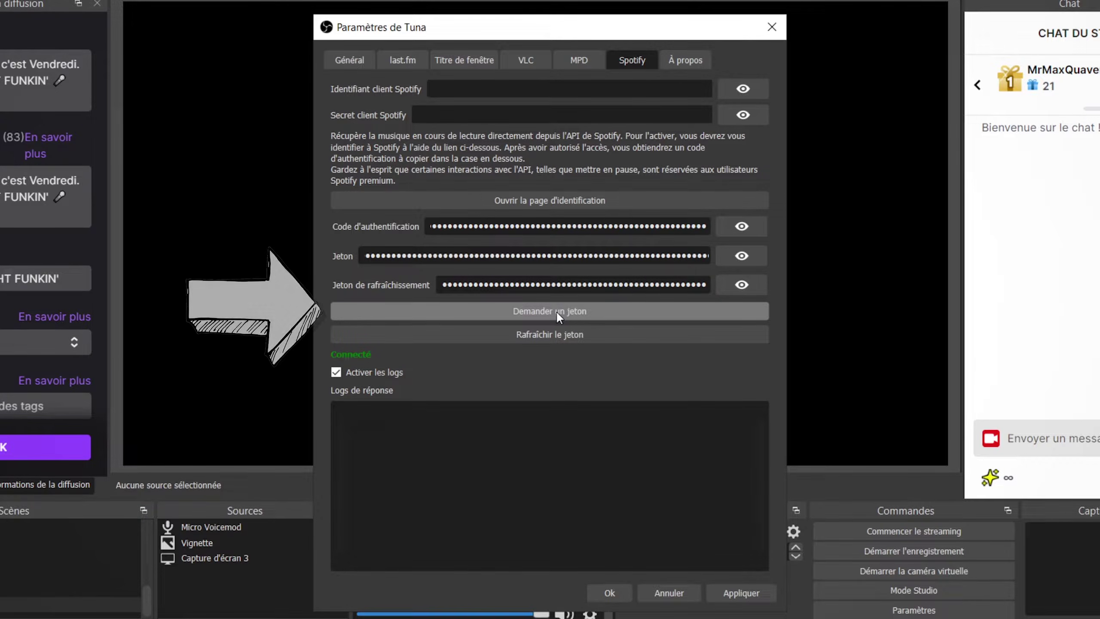
click(576, 314)
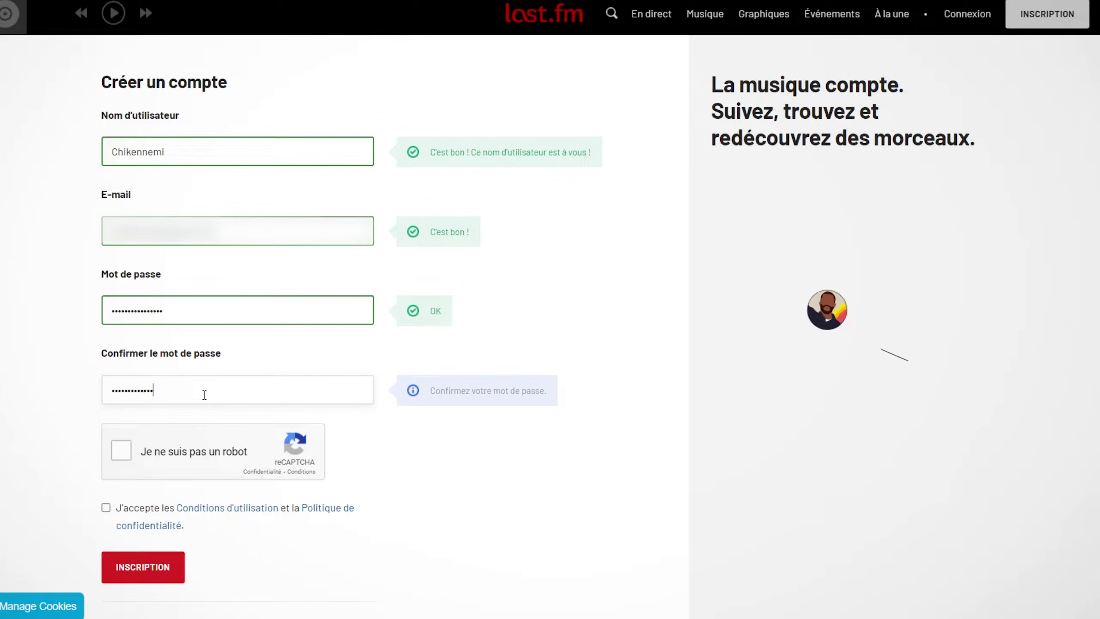
- Finish the Last.fm sign-up by confirming the account password, passing the robot check, accepting the terms and submitting the form
text(•)
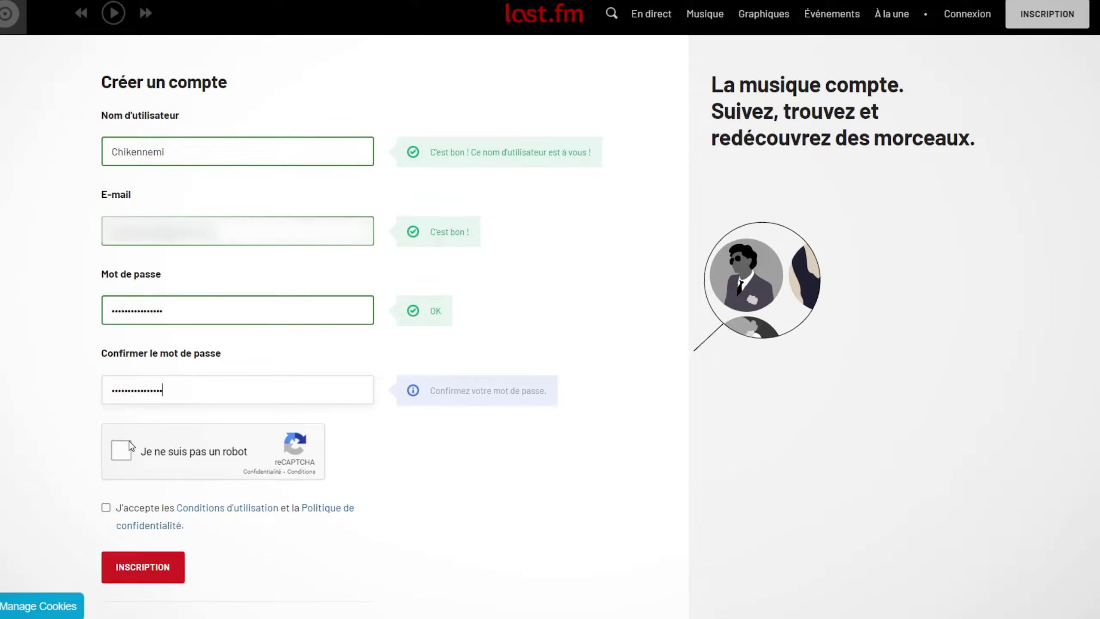
click(121, 450)
click(105, 507)
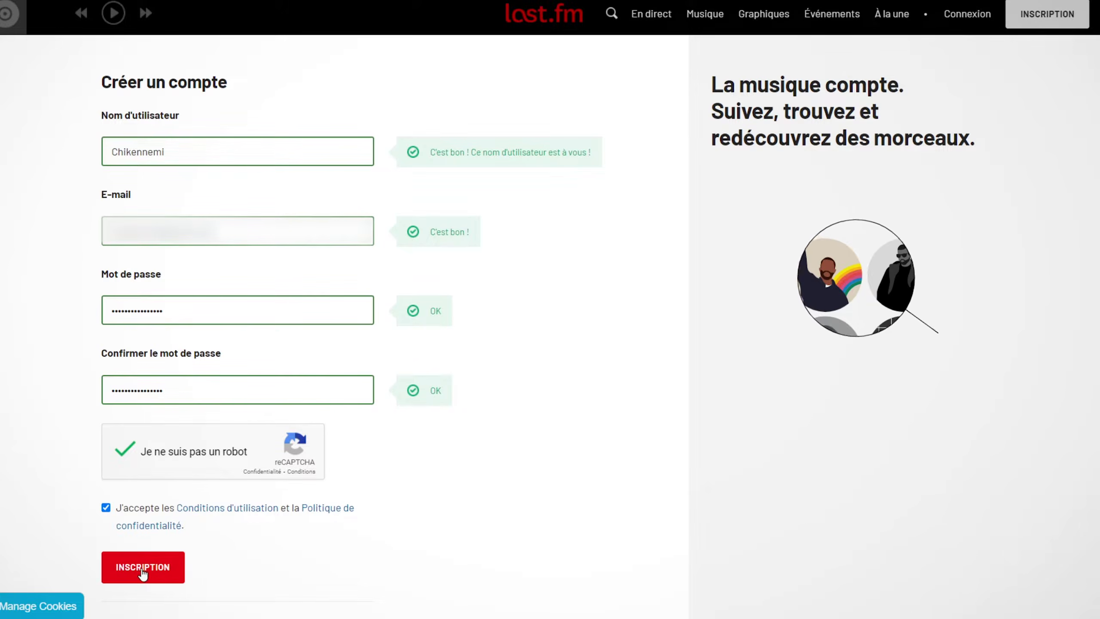
click(143, 567)
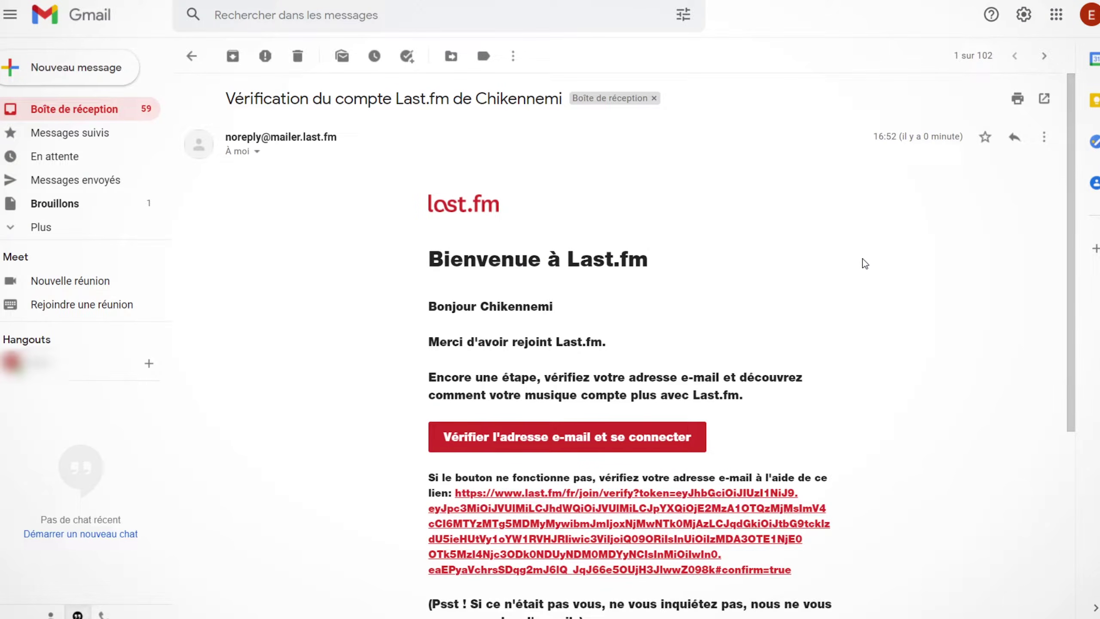
- Verify the new Last.fm account's e-mail address from the welcome message in Gmail and continue to the Last.fm home page
scroll(862, 262, down, 2)
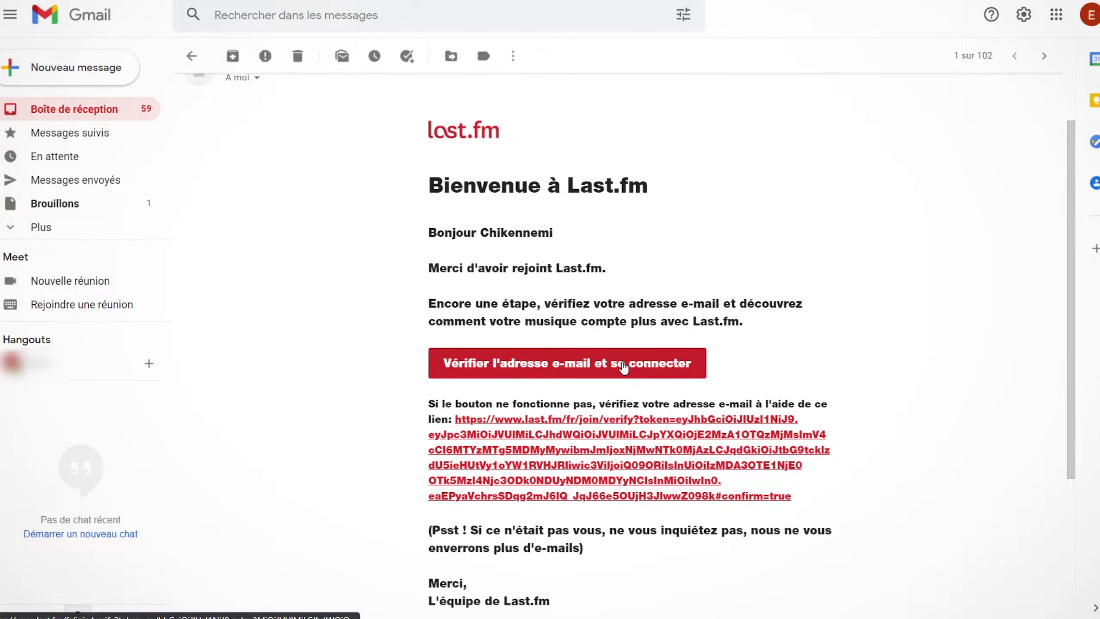
click(623, 364)
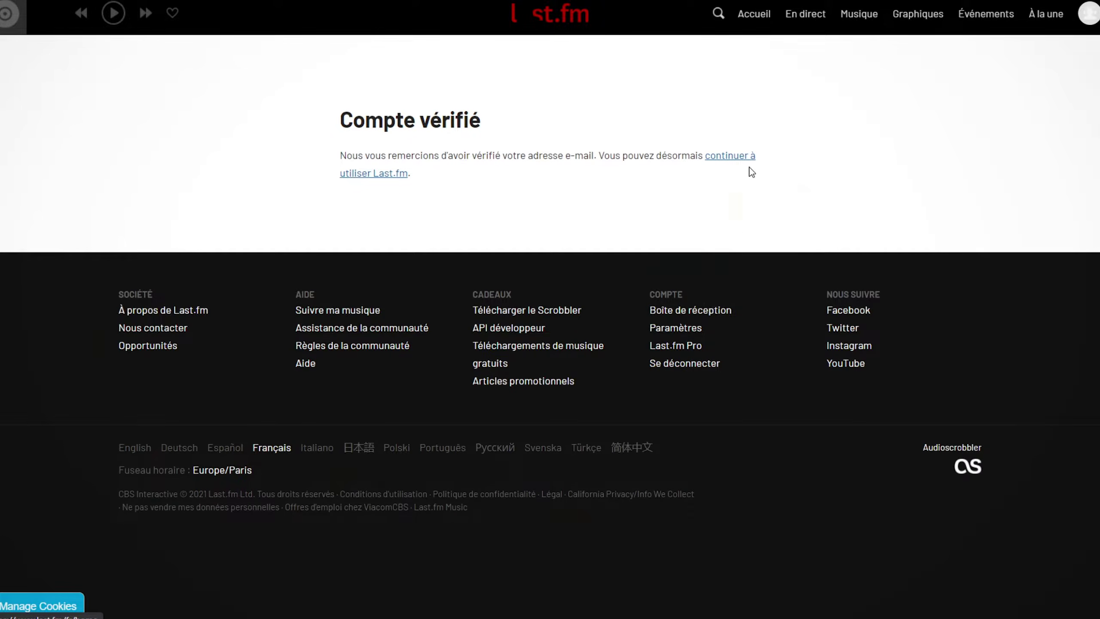
click(749, 166)
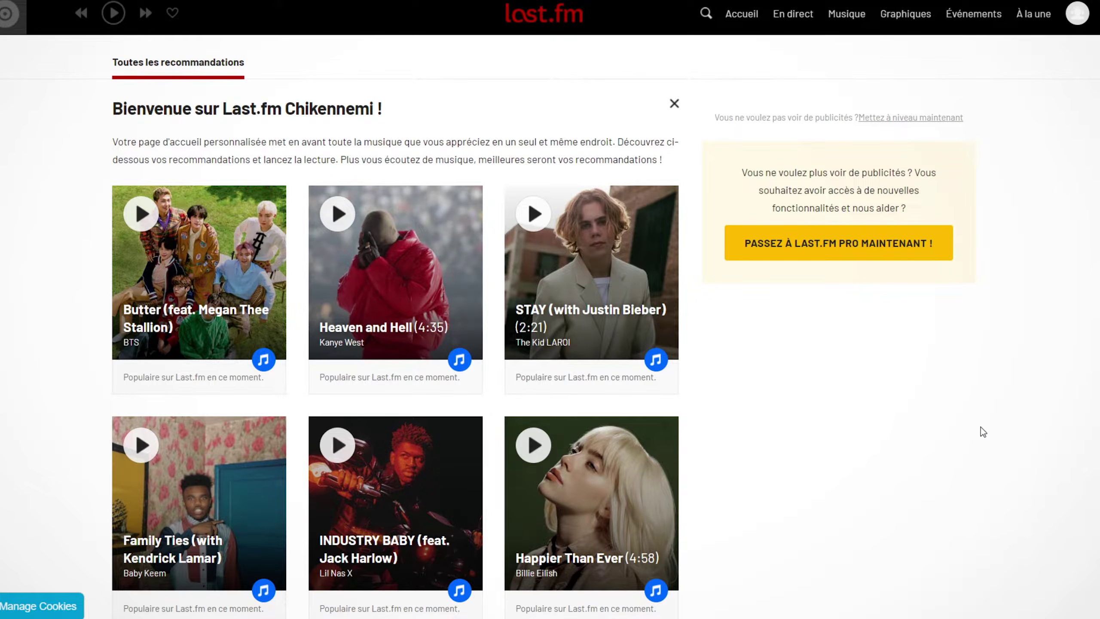
- Open Last.fm's Suivre ma musique page and follow its YouTube entry to the YouTube scrobbling guide
scroll(992, 421, down, 20)
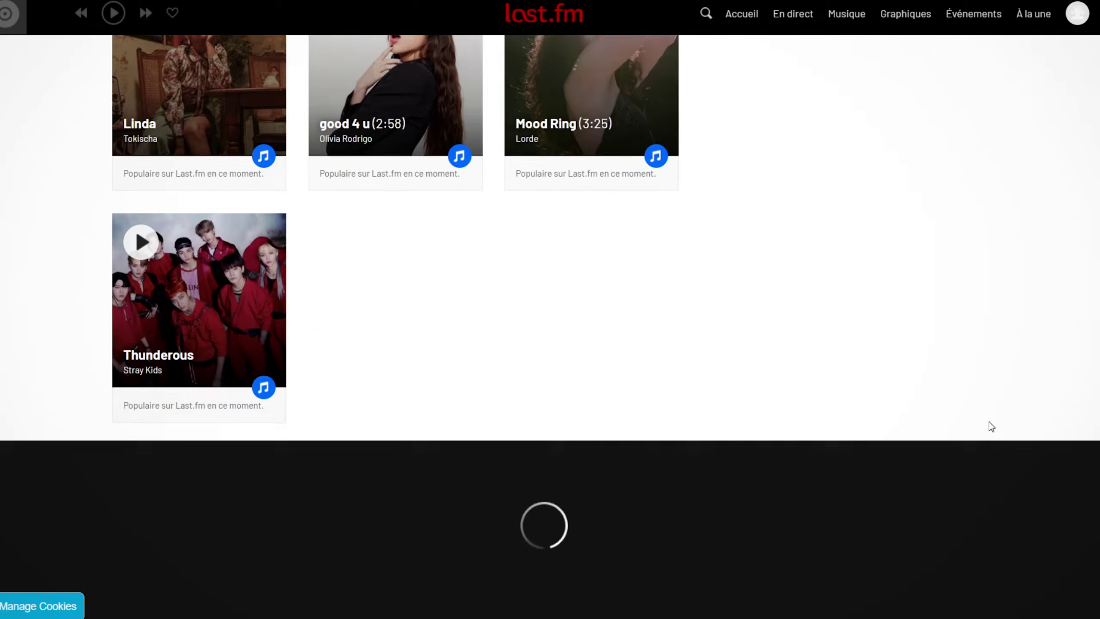
click(366, 391)
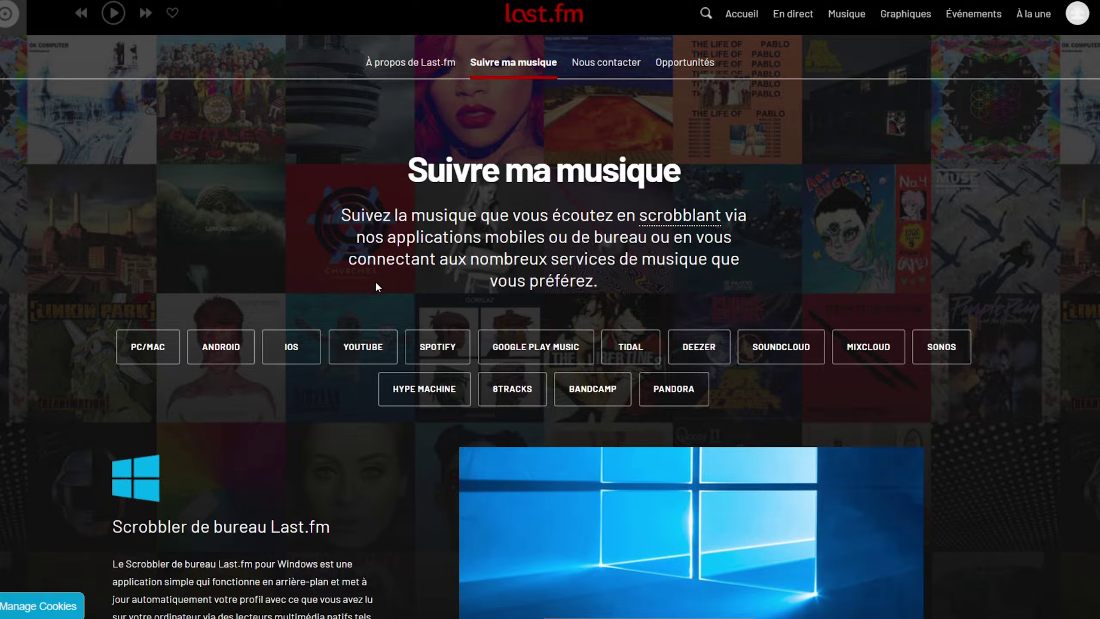
click(374, 358)
click(186, 291)
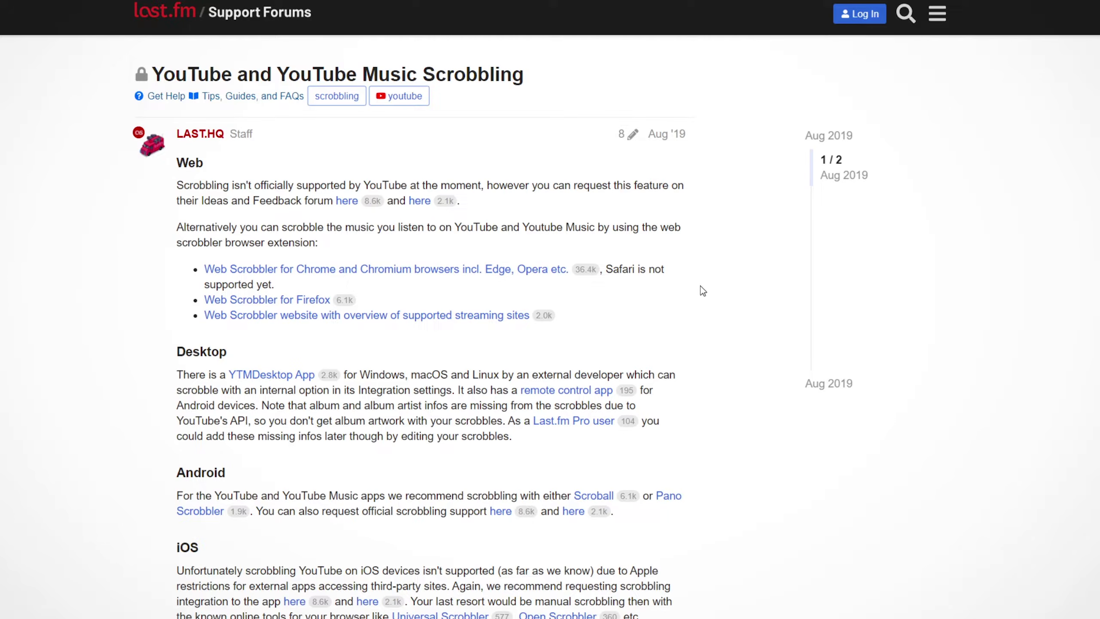
- Install the Web Scrobbler extension for Chromium browsers from the Chrome Web Store
click(474, 274)
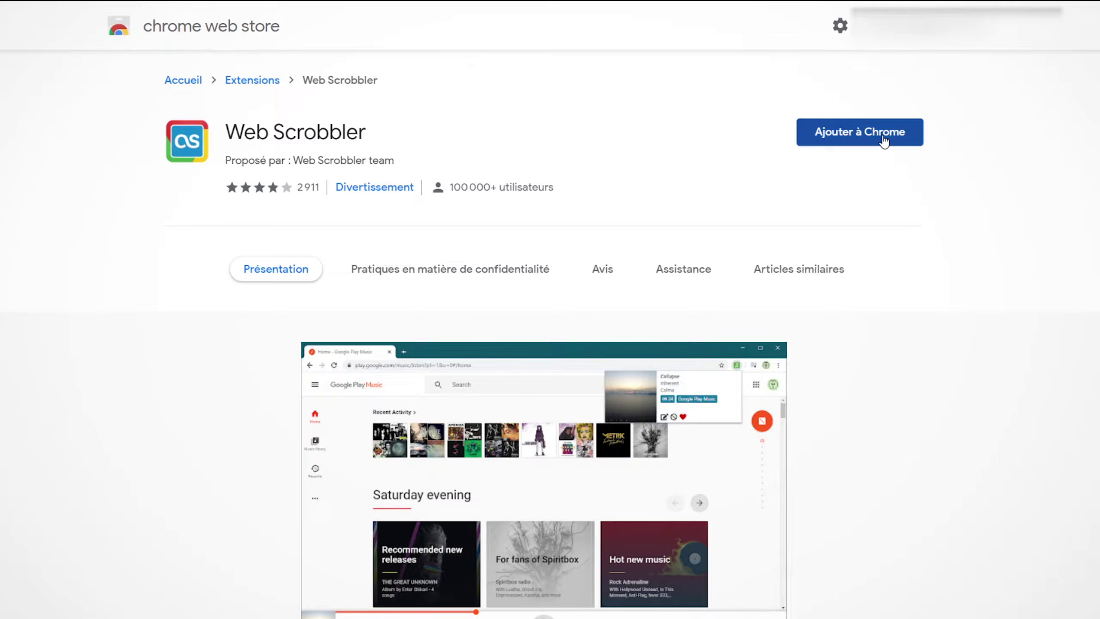
click(883, 142)
click(590, 182)
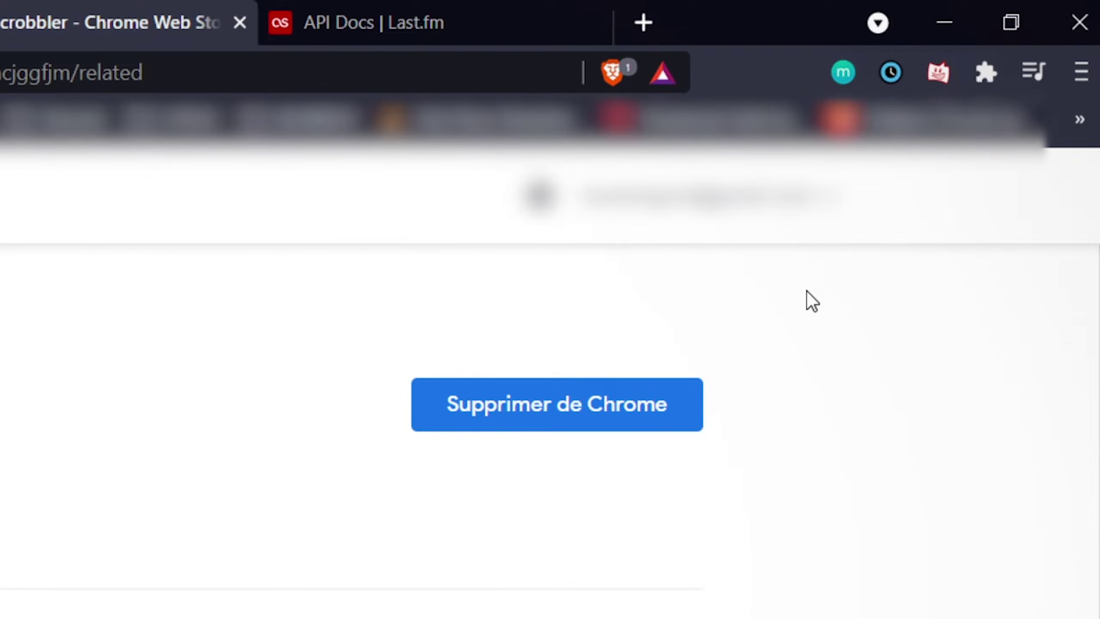
- Pin Web Scrobbler to the browser toolbar and open the extension's options page
click(989, 66)
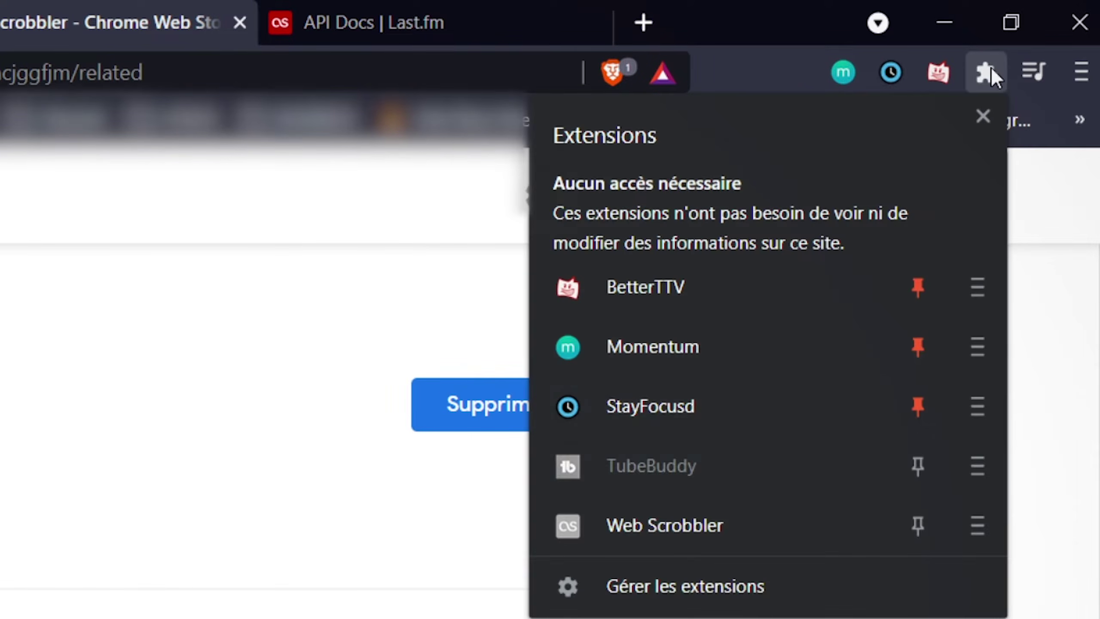
click(925, 524)
right_click(938, 72)
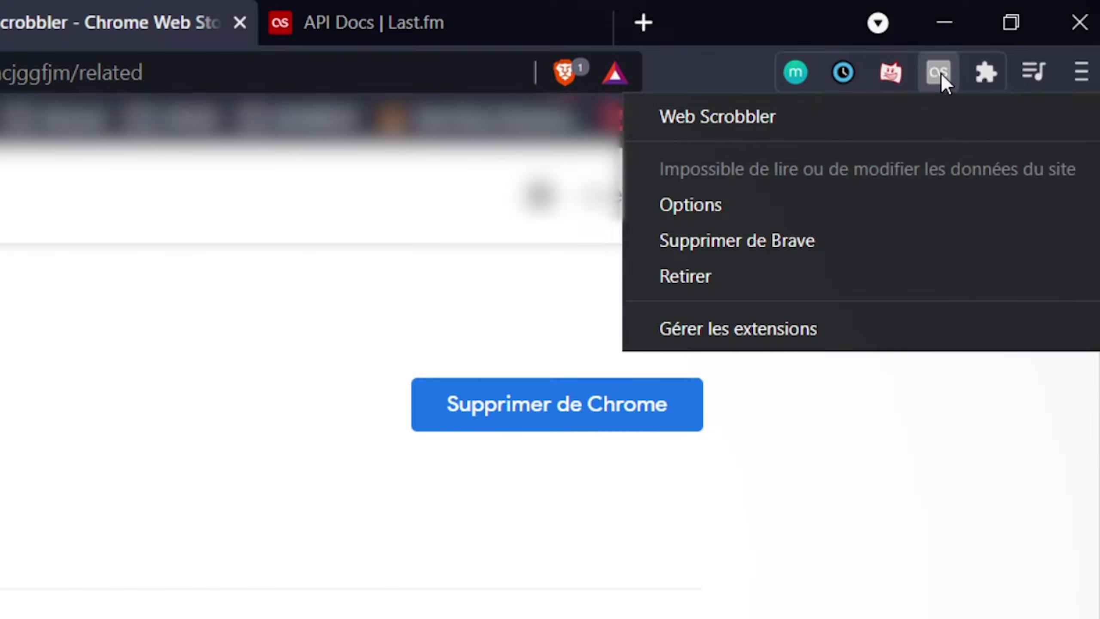
click(712, 205)
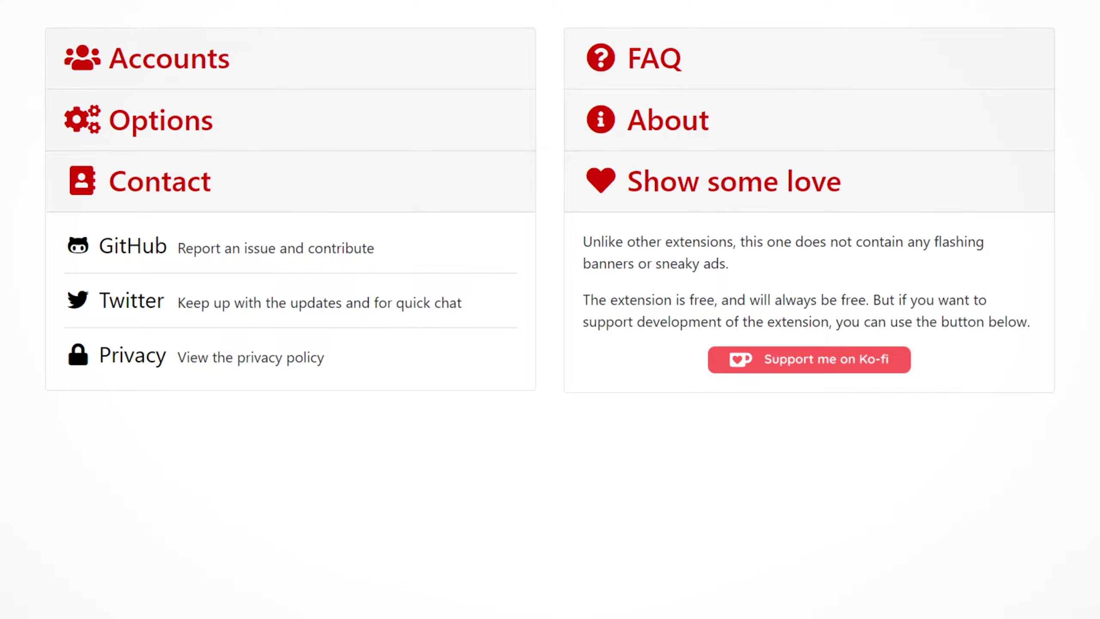
- Sign Web Scrobbler in to Last.fm from its account settings and allow the extension access to the Last.fm account
click(169, 120)
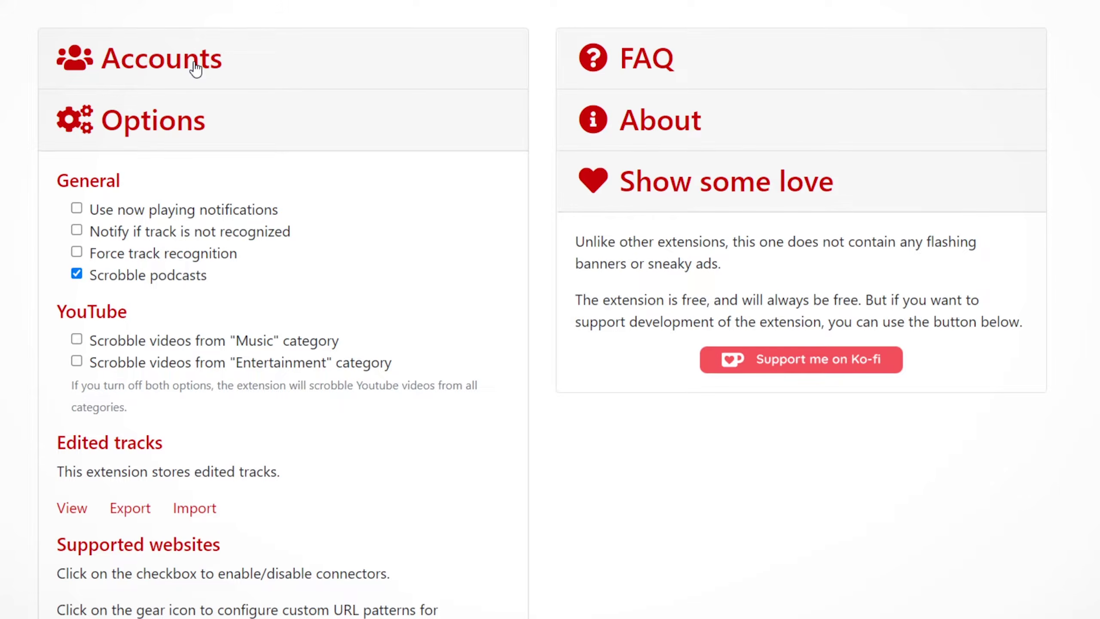
click(196, 69)
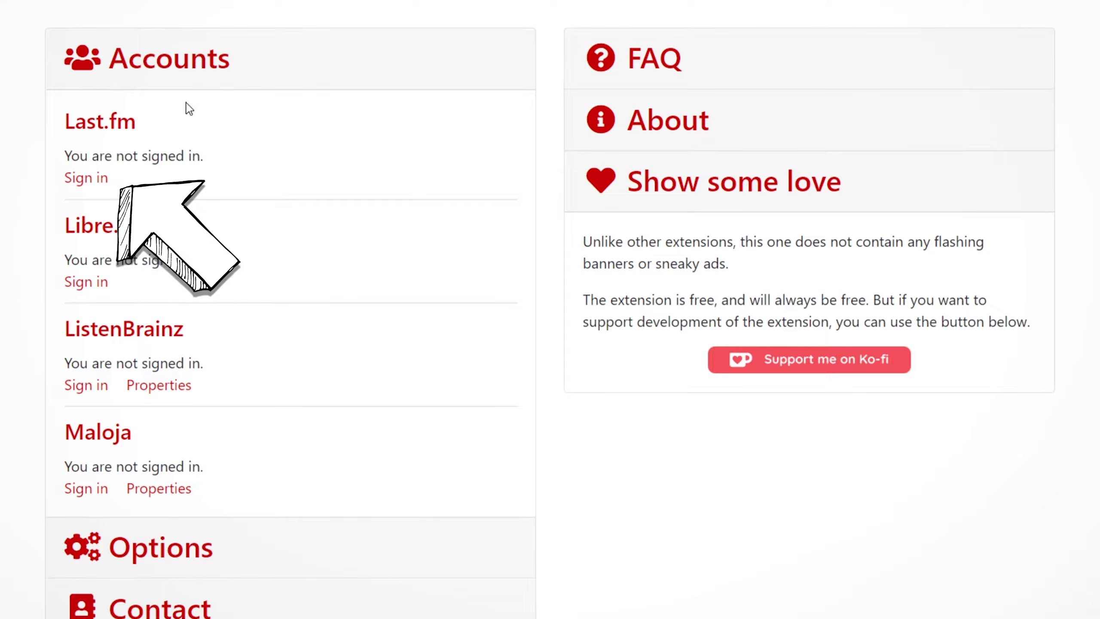
click(82, 178)
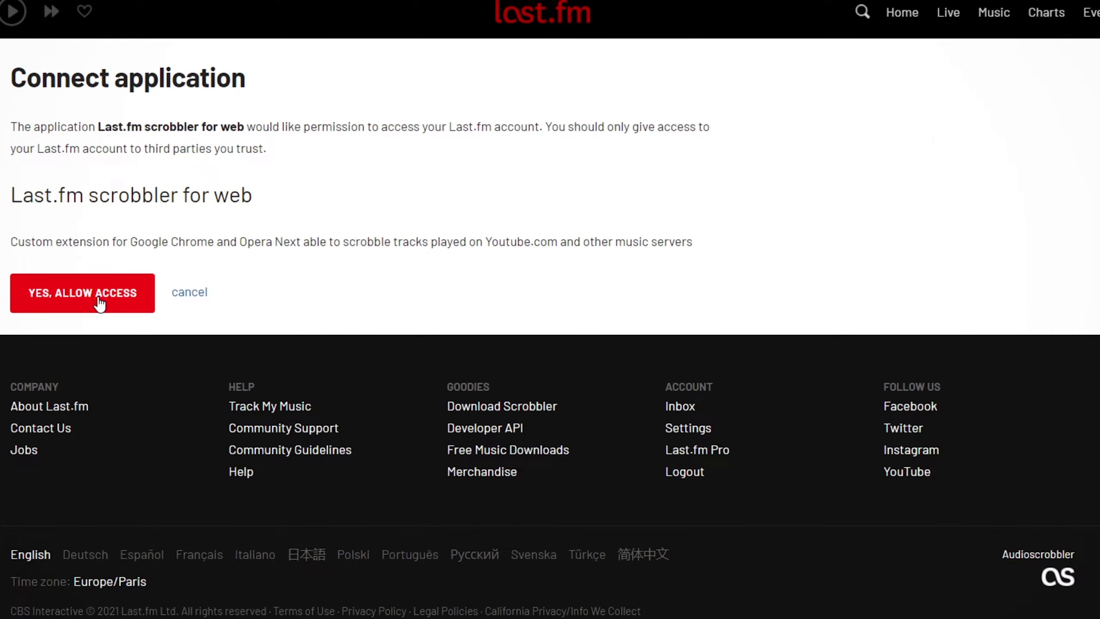
click(99, 301)
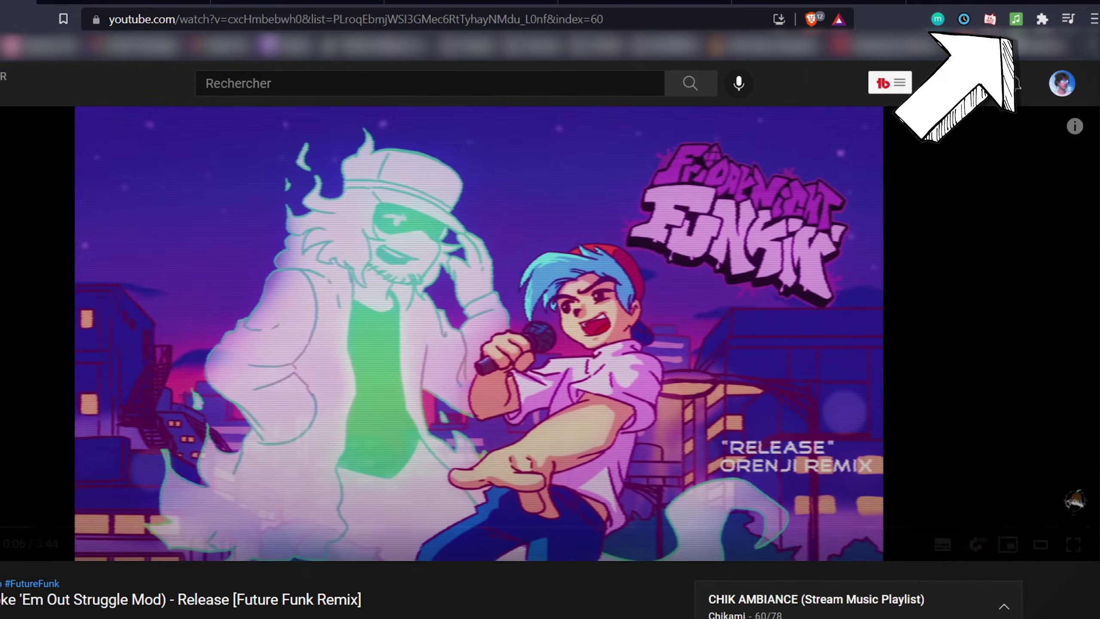
- Check Web Scrobbler's track recognition on the playing YouTube videos
click(1016, 21)
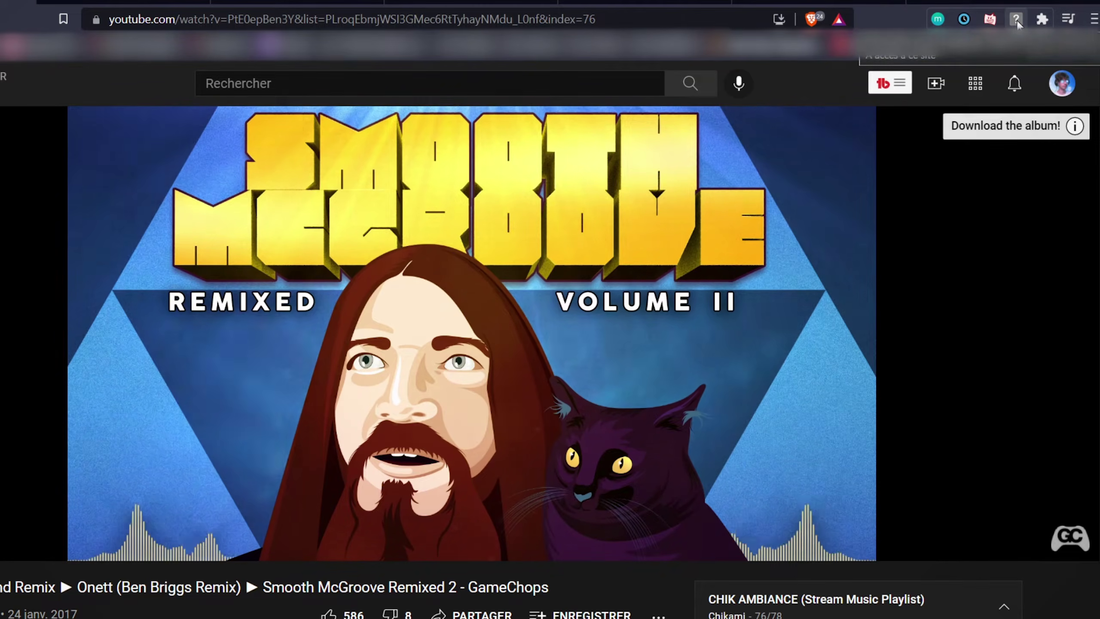
click(1016, 20)
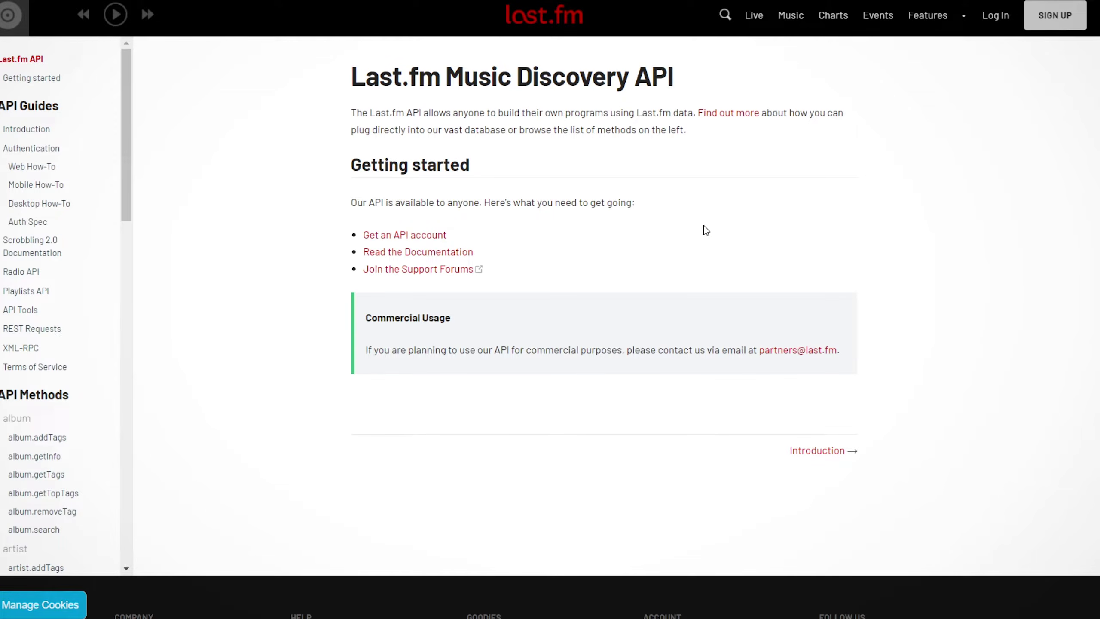
- Create a Last.fm API account named "Tuna Plugin OBS studio", described as "Display music on stream", and apply the username and API key in Tuna's last.fm settings
click(420, 244)
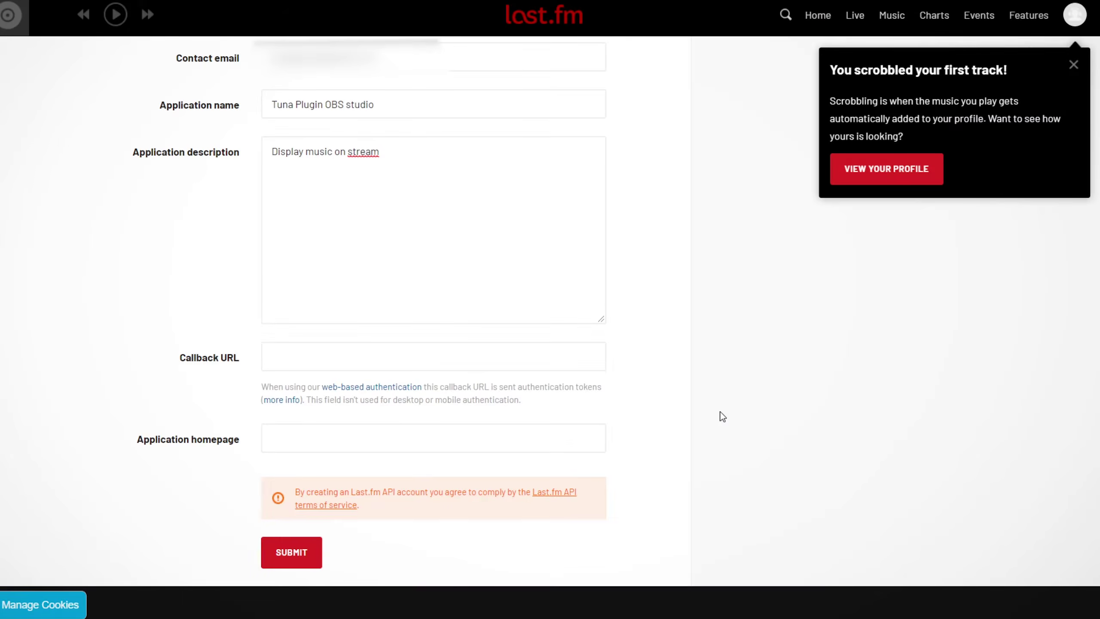
click(309, 554)
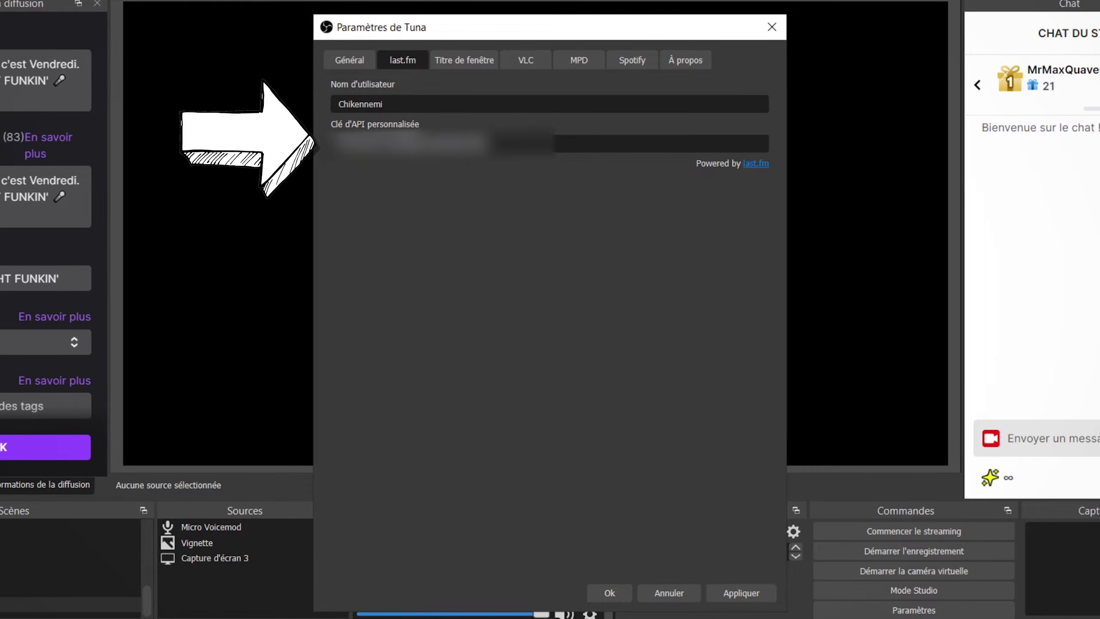
click(754, 588)
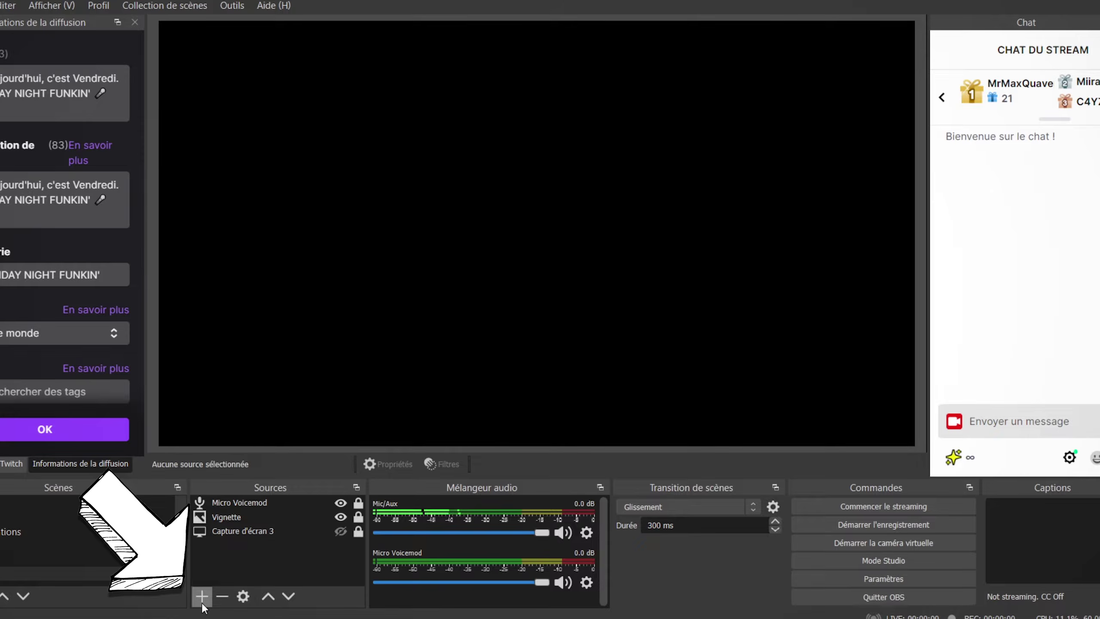
- Add a Texte (GDI+) source named "Affichage Musique" to the OBS scene
click(201, 602)
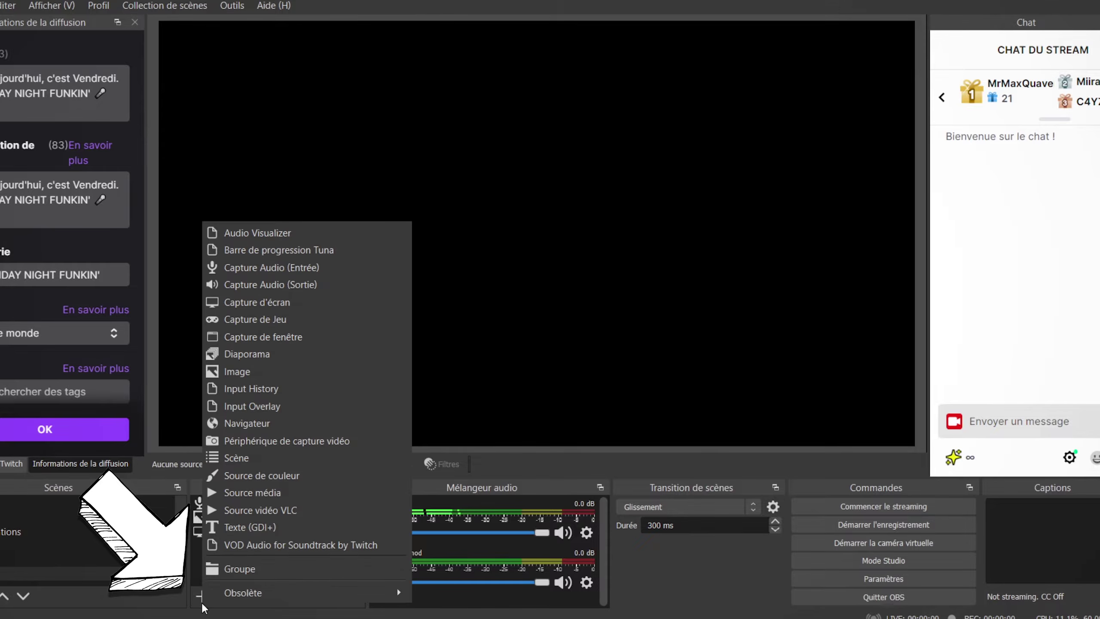
click(273, 527)
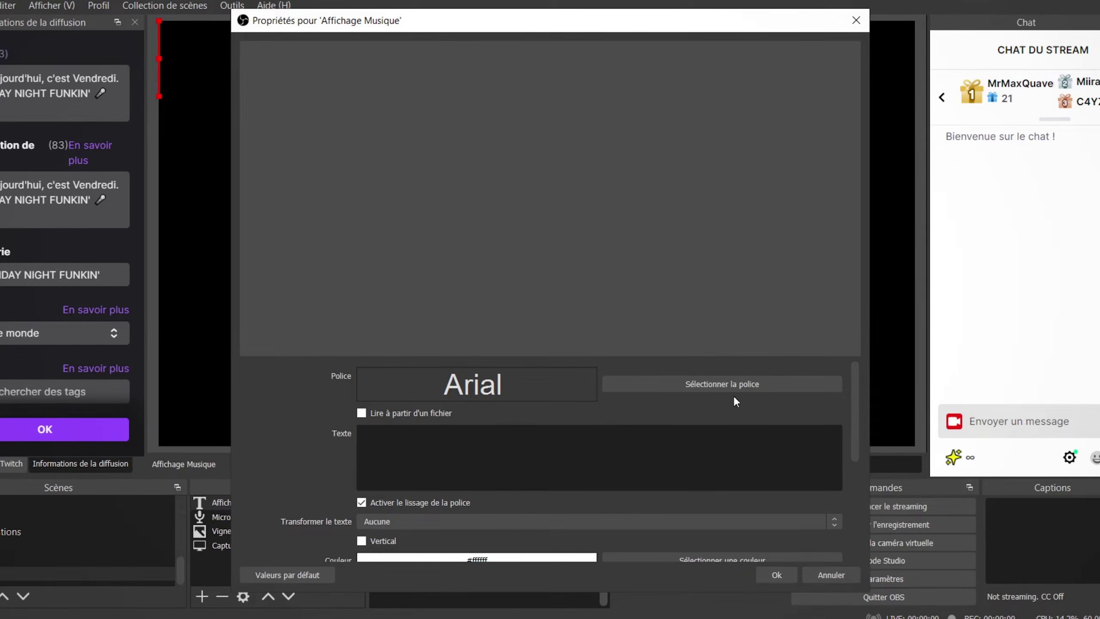
- Examine the available fonts and the colour, background and alignment properties of the Affichage Musique text source
click(734, 390)
scroll(445, 248, down, 10)
scroll(450, 249, down, 20)
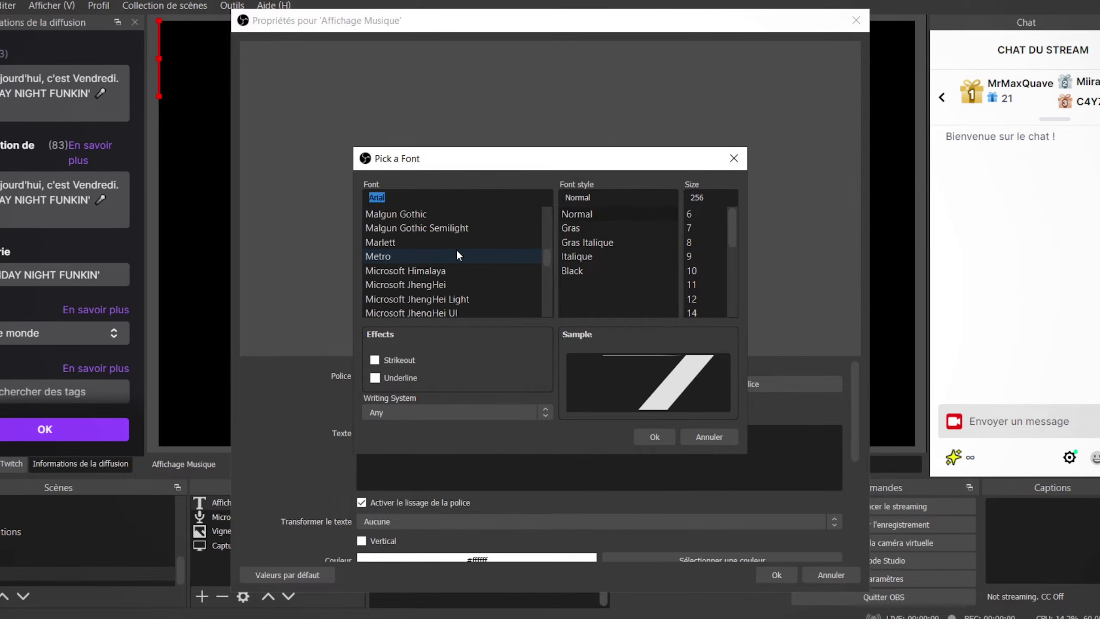
drag(733, 229, 734, 243)
key(Escape)
scroll(572, 464, down, 5)
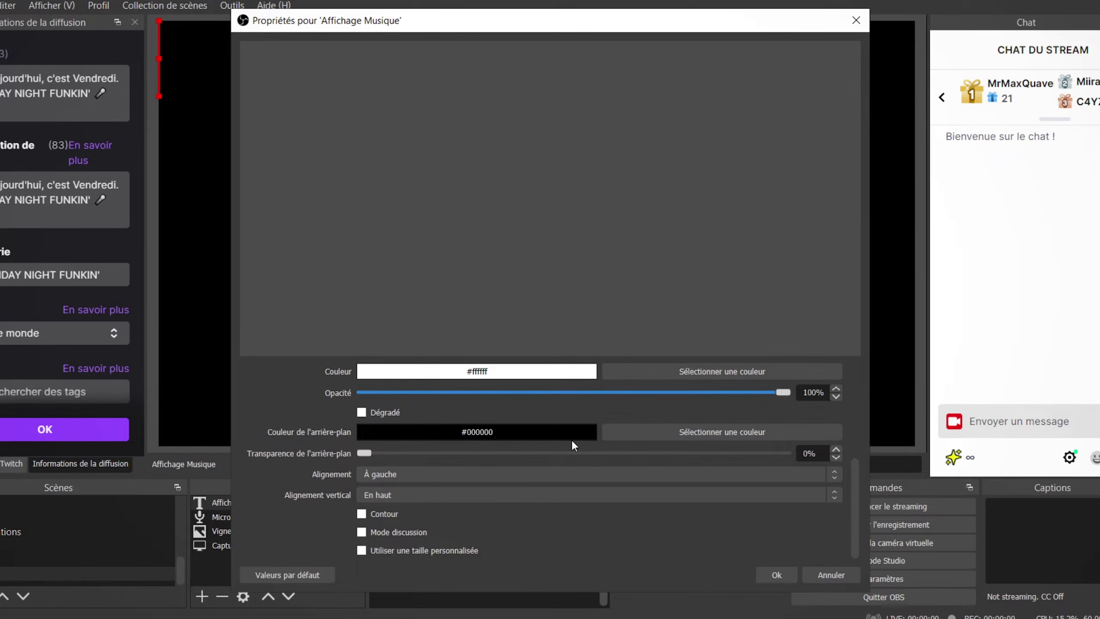
scroll(564, 505, up, 5)
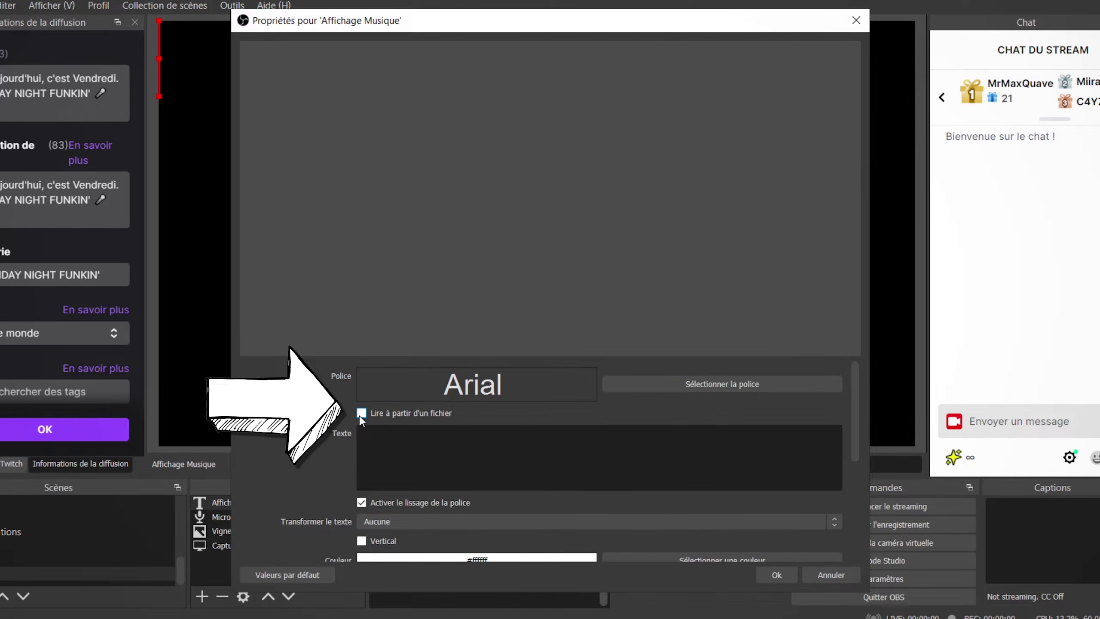
- Make the Affichage Musique source read its text from the file "Tuna settings 2" in the obs-studio folder and accept the properties
click(361, 414)
click(798, 406)
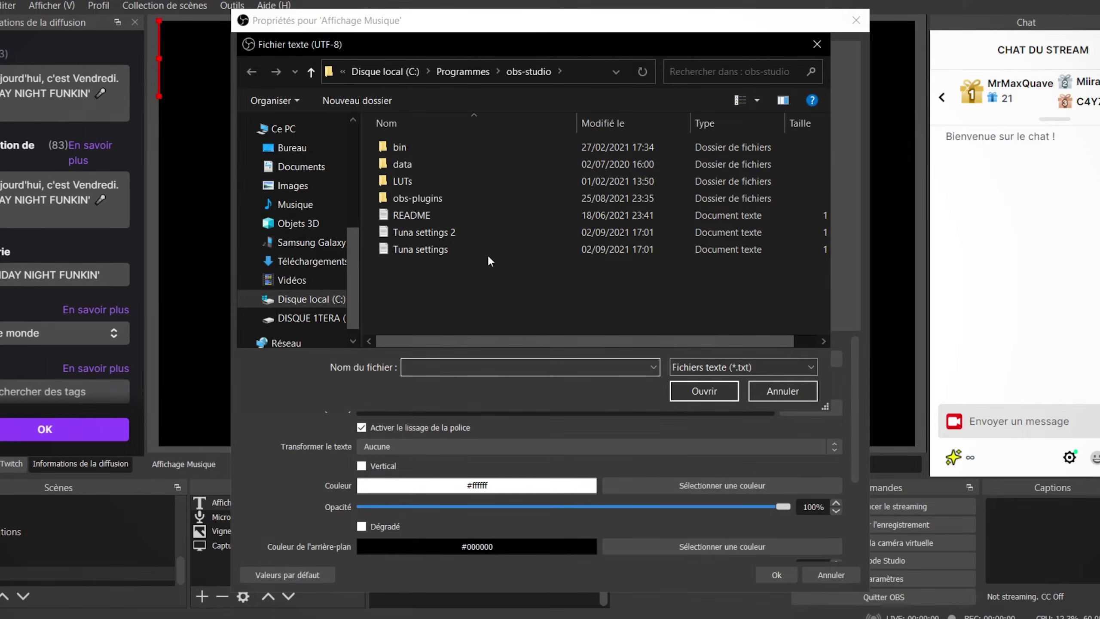
click(431, 232)
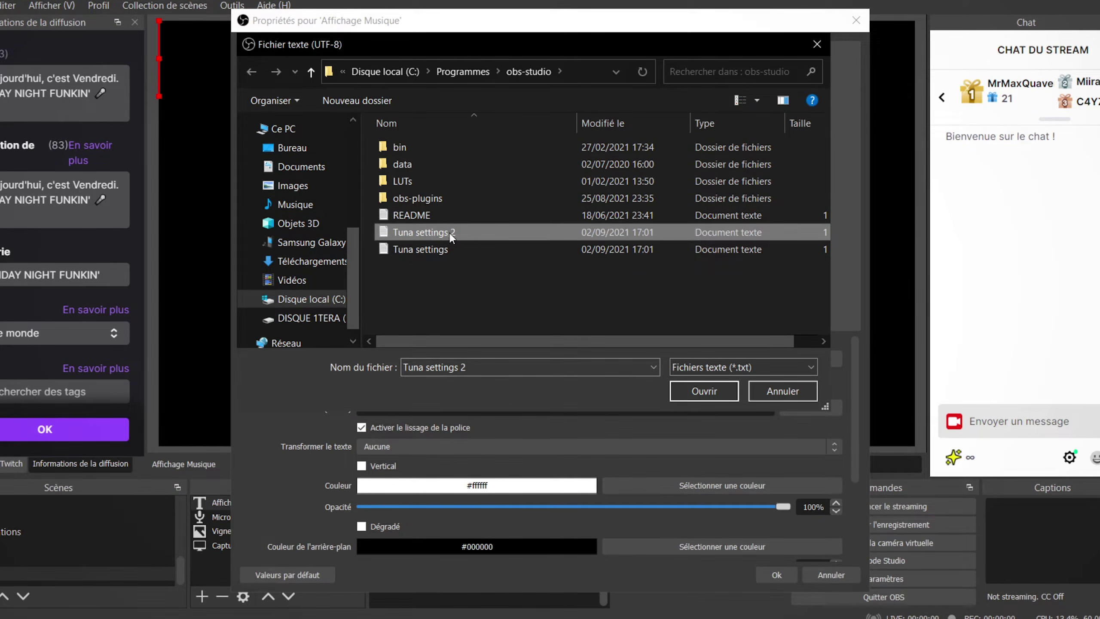
click(722, 392)
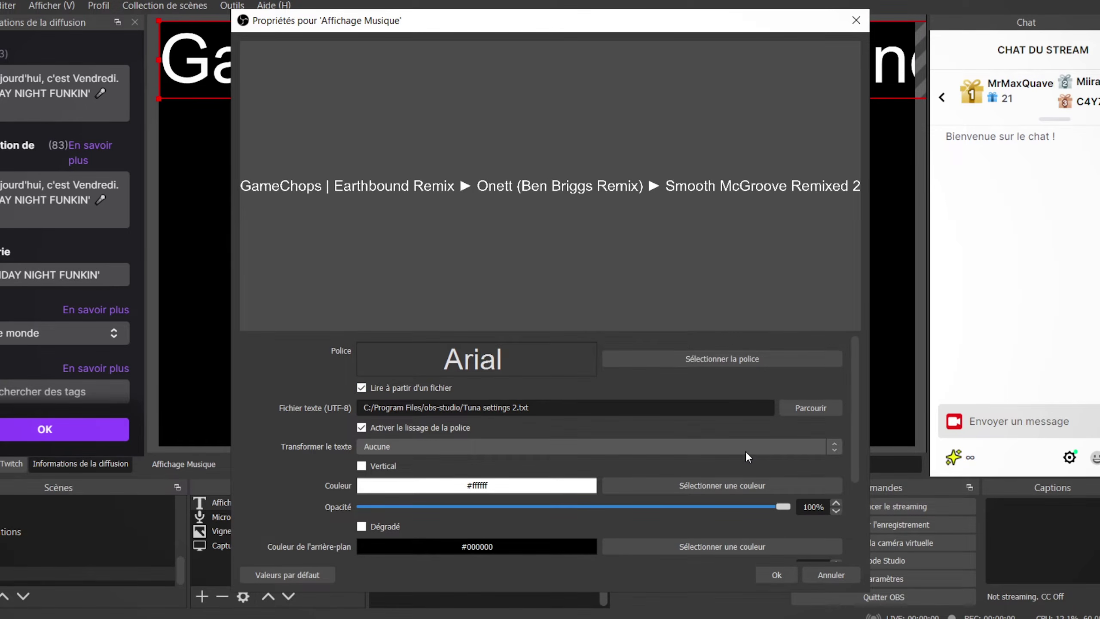
click(773, 576)
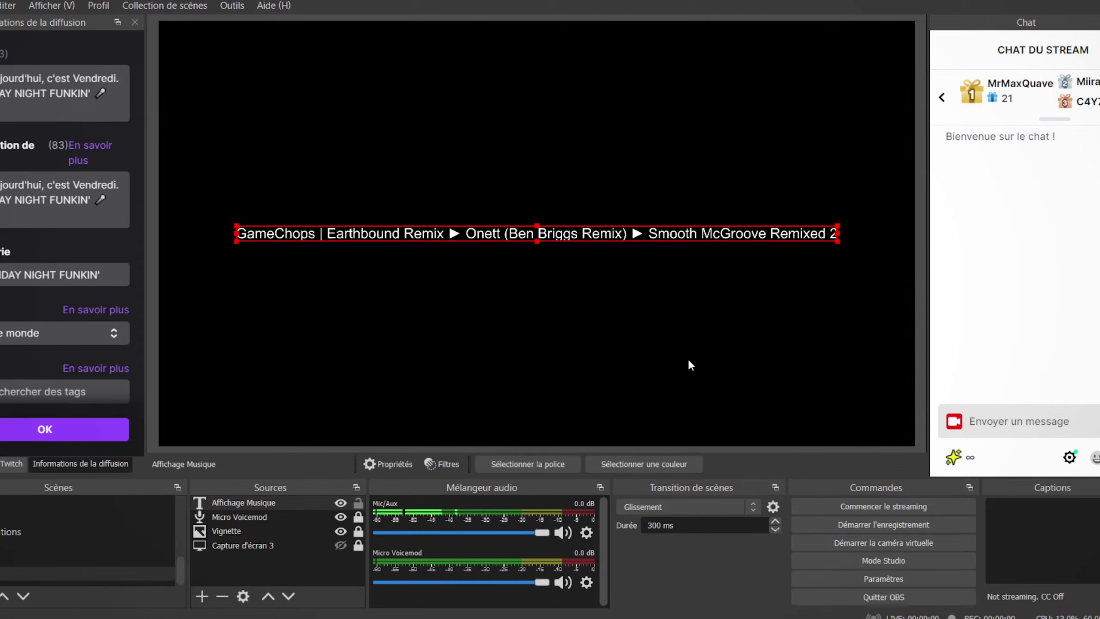
click(683, 347)
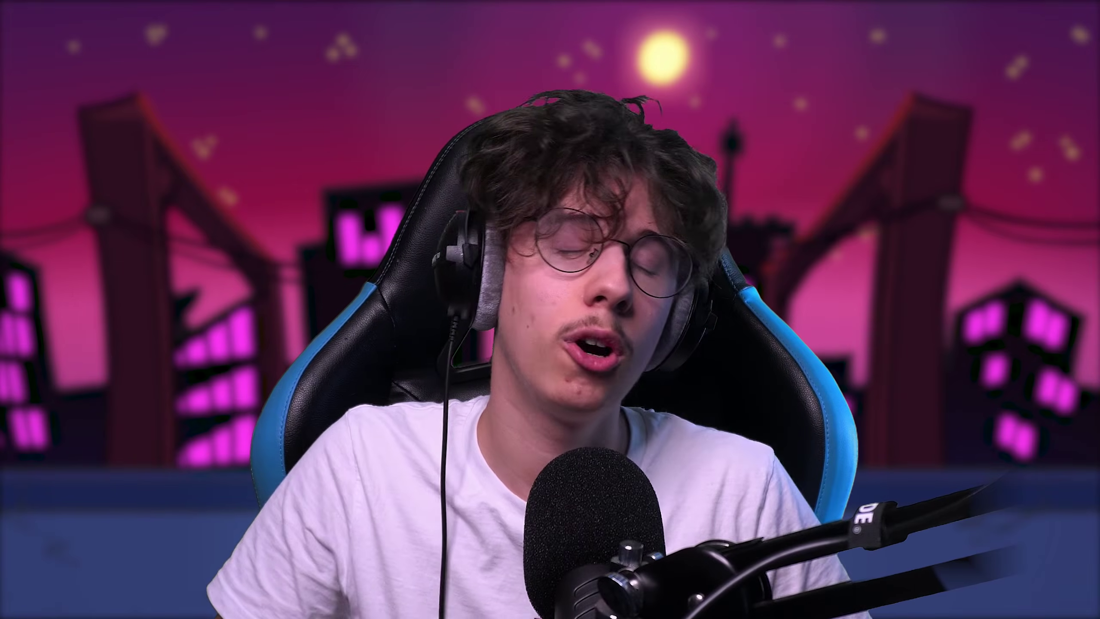